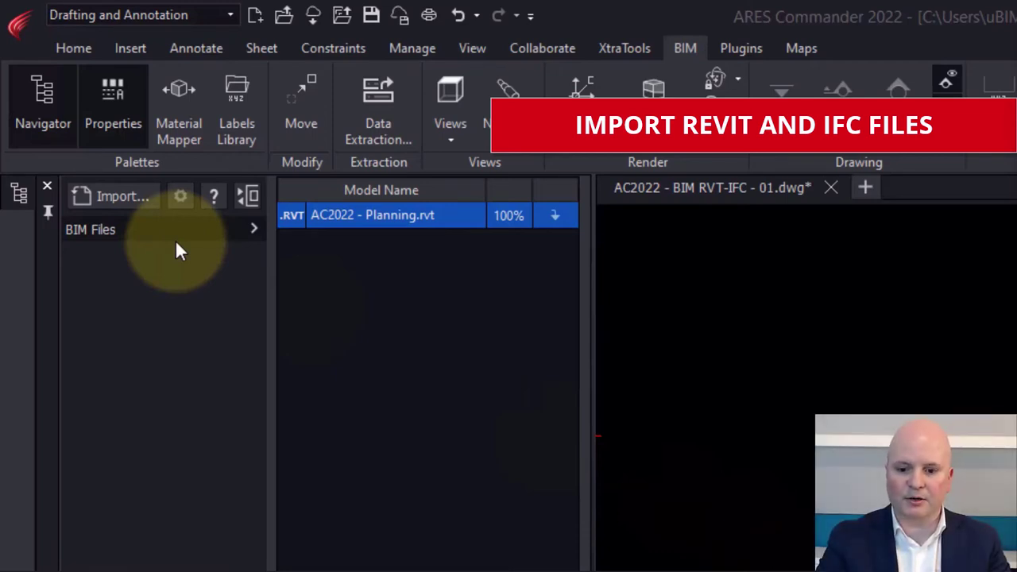
- Import BIM Project H1.ifc and insert the Planning.rvt model into the drawing
{"action": "left_click", "coordinate": [135, 199]}
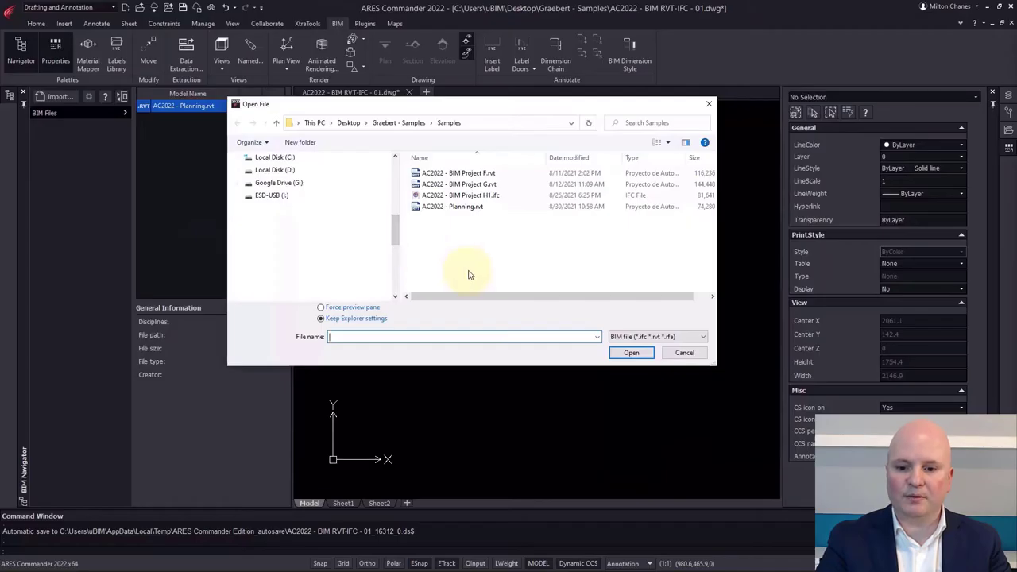
{"action": "left_click", "coordinate": [465, 195]}
{"action": "left_click", "coordinate": [628, 353]}
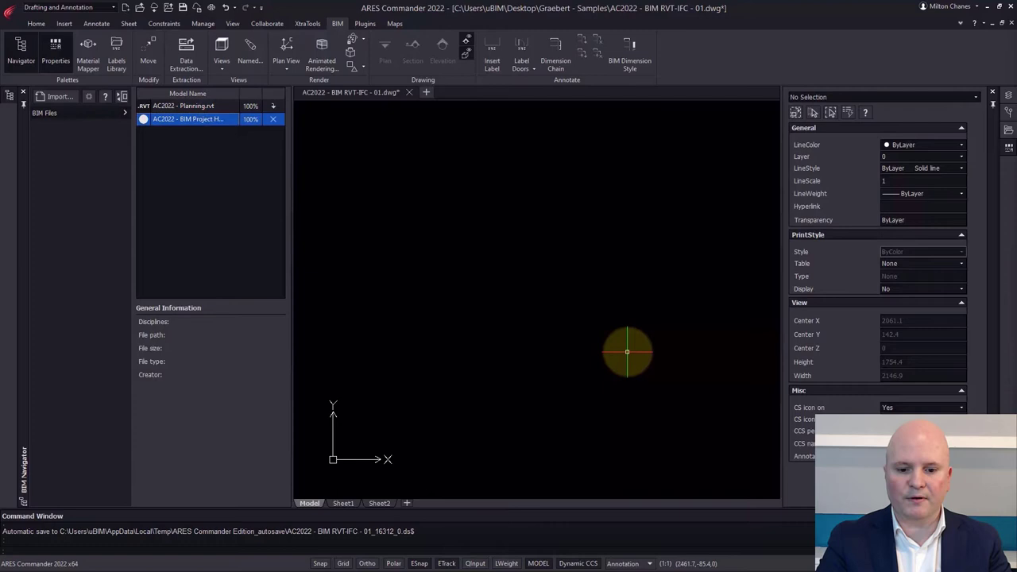
{"action": "left_click", "coordinate": [206, 110]}
{"action": "right_click", "coordinate": [212, 109]}
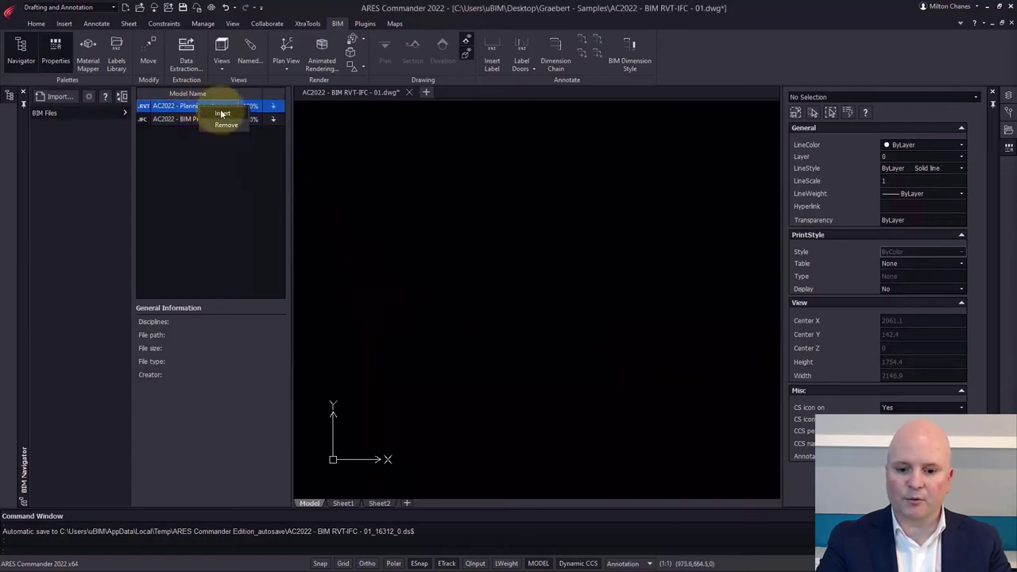
{"action": "left_click", "coordinate": [222, 113]}
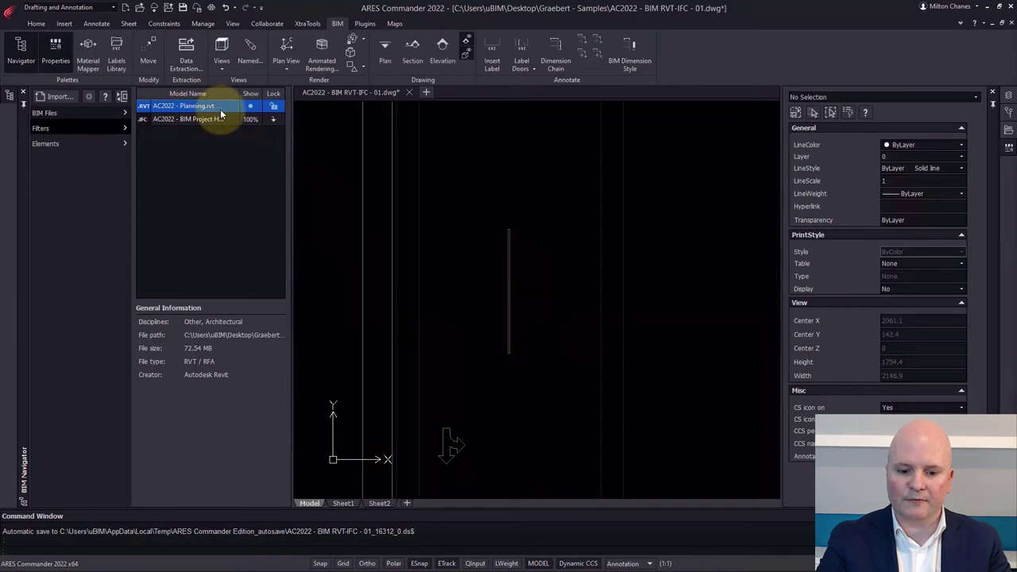
- Switch to the SE Isometric view with Gouraud visual style
{"action": "left_click", "coordinate": [222, 63]}
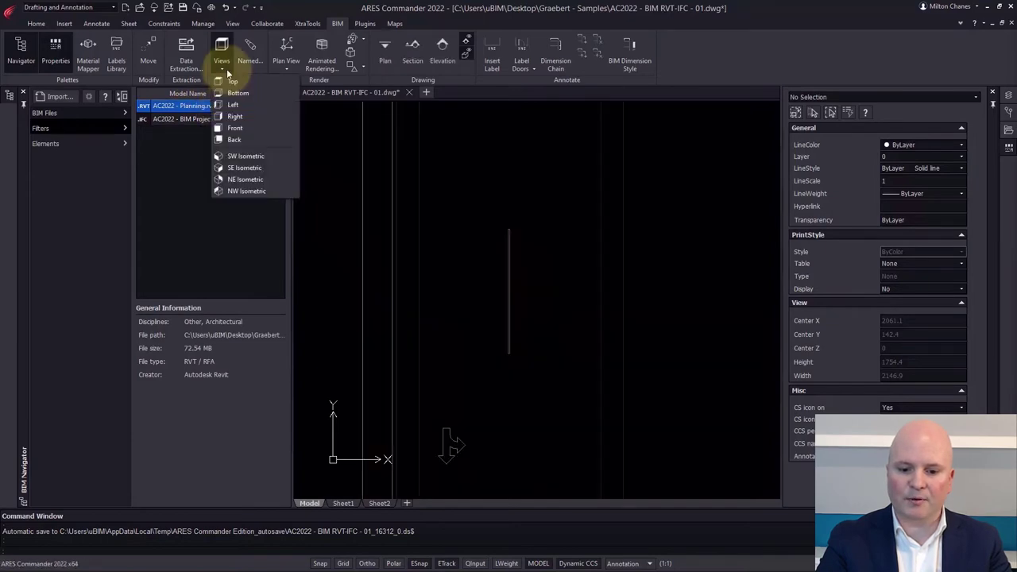
{"action": "left_click", "coordinate": [244, 167]}
{"action": "scroll", "coordinate": [536, 299], "scroll_direction": "up", "scroll_amount": 5}
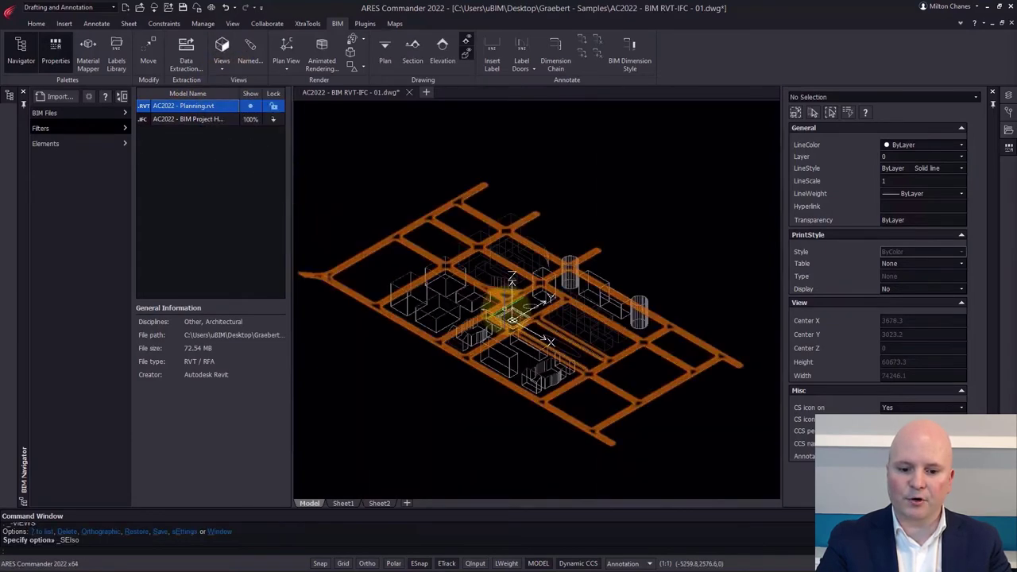
{"action": "left_click", "coordinate": [357, 66]}
{"action": "left_click", "coordinate": [367, 128]}
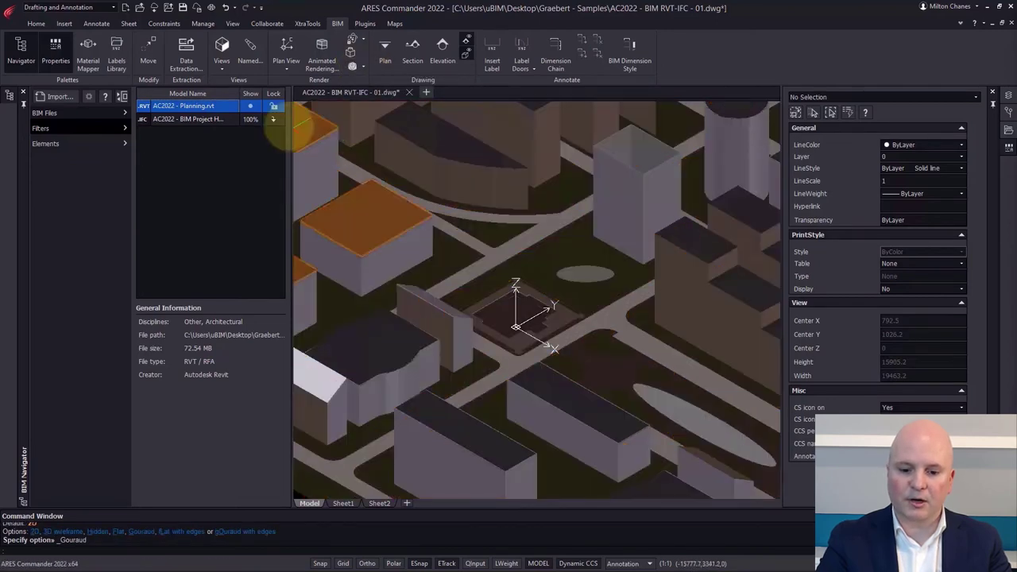
- Select the BIM Project IFC model, then the Planning.rvt model to review its details and options
{"action": "left_click", "coordinate": [277, 121]}
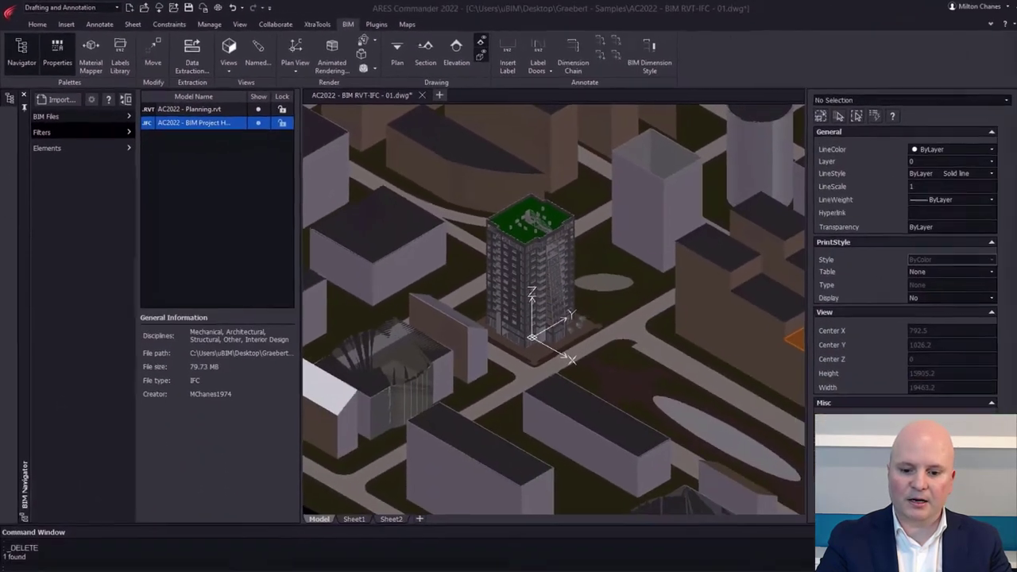
{"action": "scroll", "coordinate": [336, 291], "scroll_direction": "up", "scroll_amount": 5}
{"action": "left_click", "coordinate": [203, 107]}
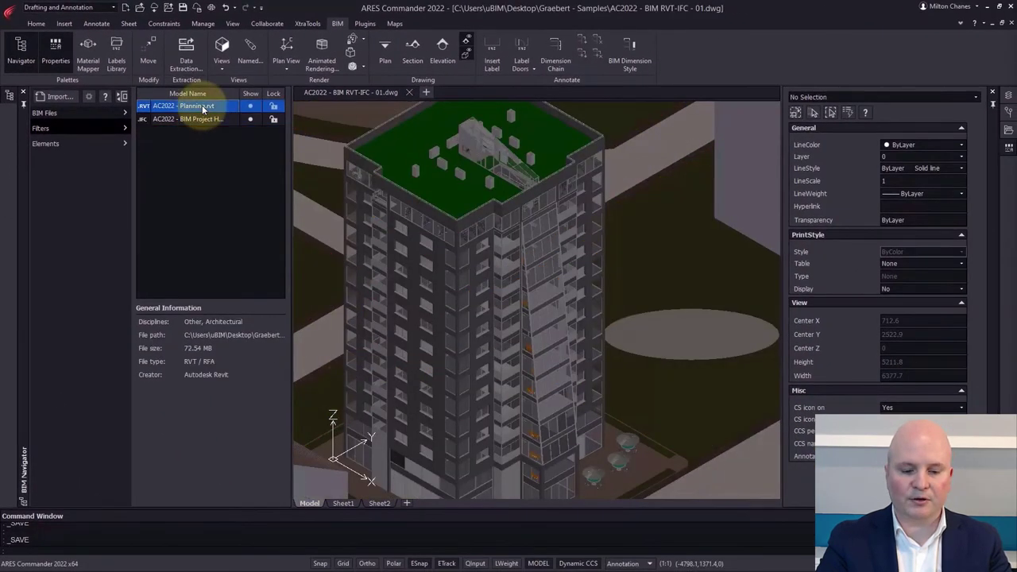
{"action": "right_click", "coordinate": [202, 108]}
{"action": "mouse_move", "coordinate": [229, 117]}
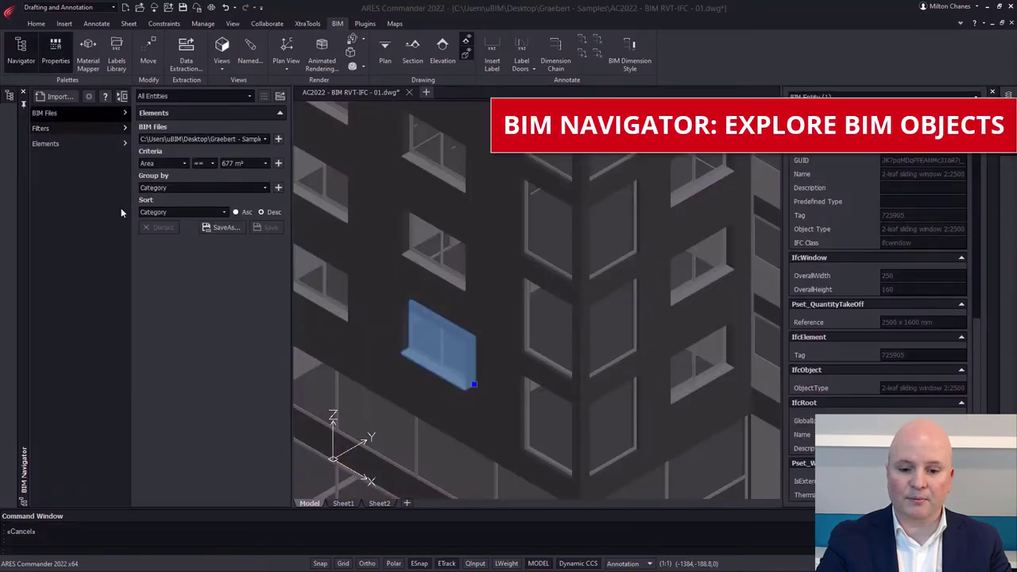
- In the element tree, toggle visibility of the twelve 2-leaf sliding windows, then select all of Level 5
{"action": "left_click", "coordinate": [79, 144]}
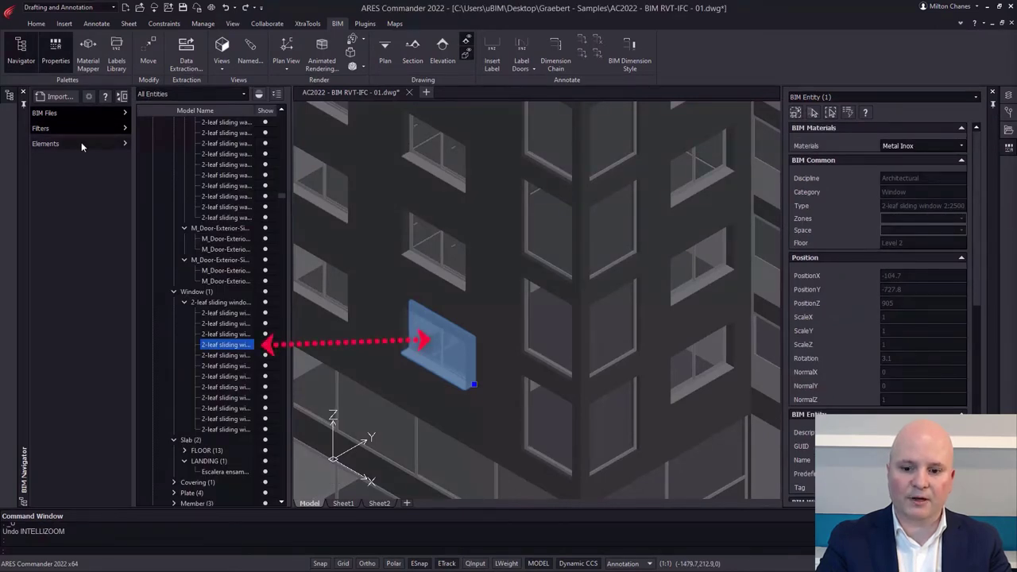
{"action": "left_click", "coordinate": [265, 345]}
{"action": "left_click", "coordinate": [266, 345]}
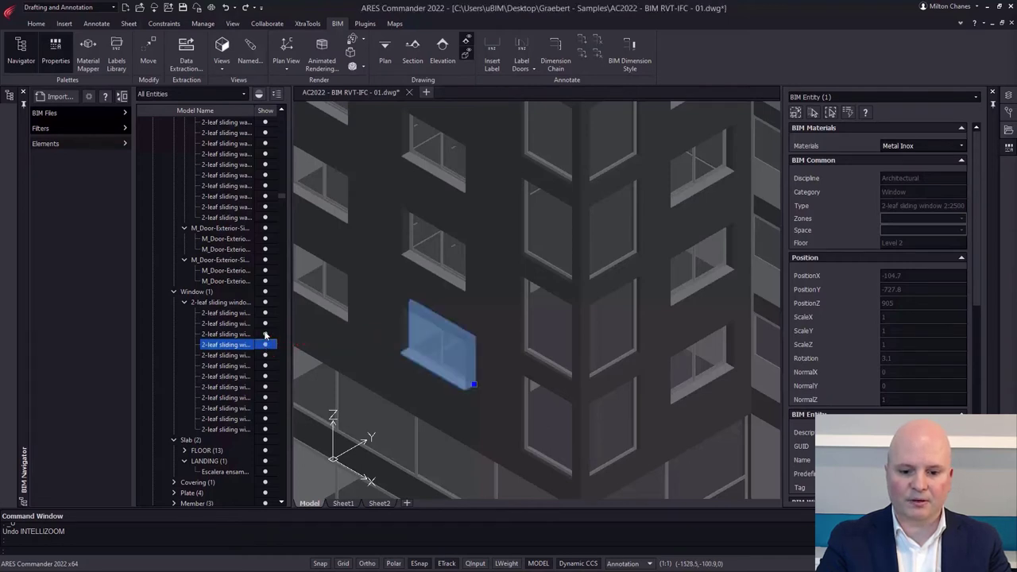
{"action": "left_click", "coordinate": [265, 302]}
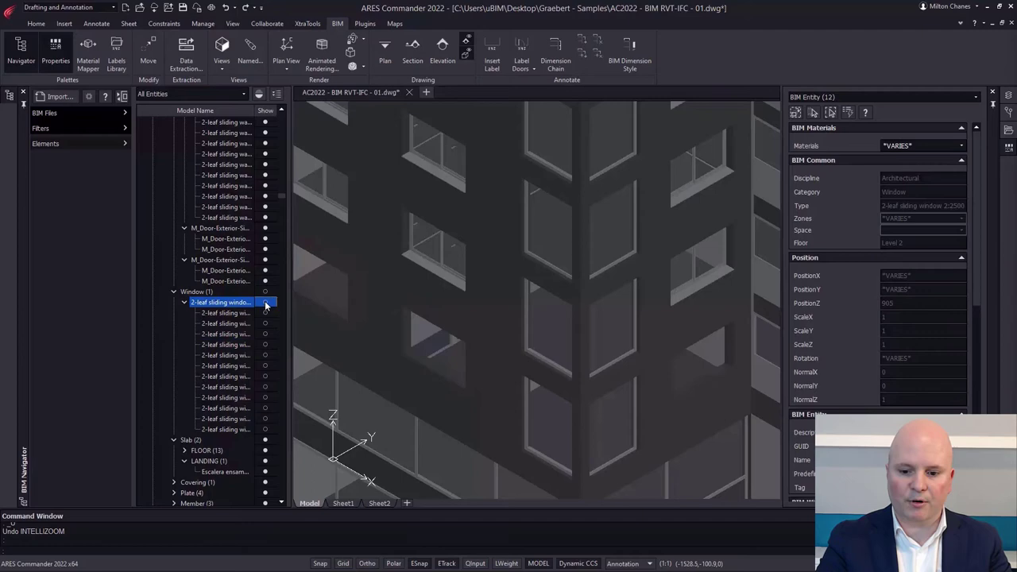
{"action": "left_click", "coordinate": [266, 303]}
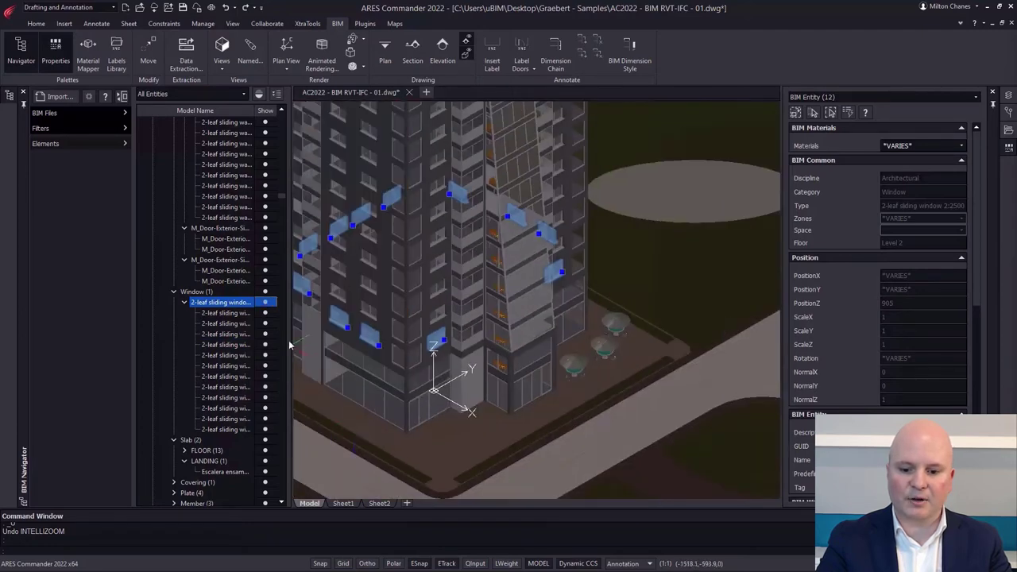
{"action": "left_click", "coordinate": [265, 303]}
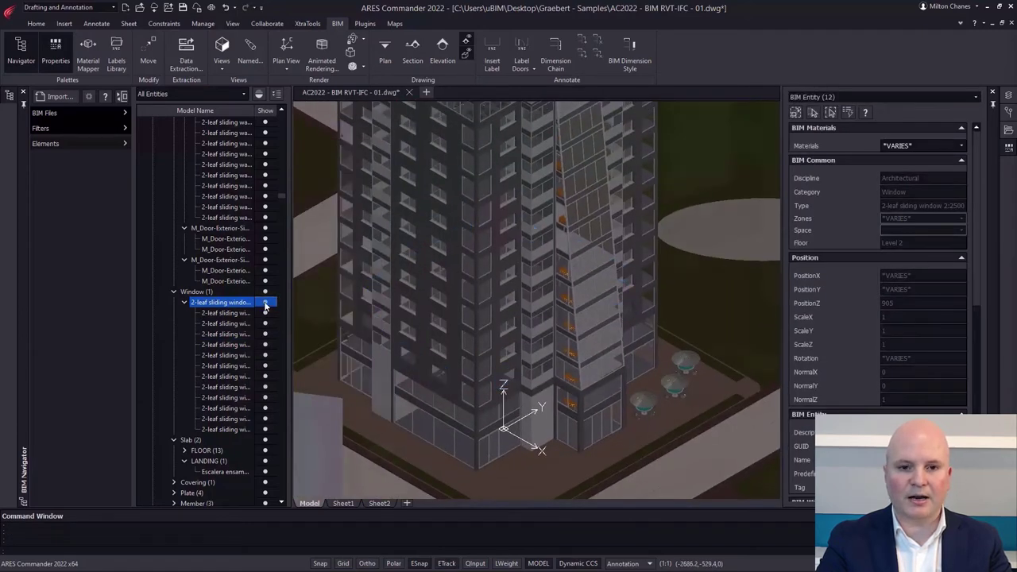
{"action": "scroll", "coordinate": [215, 239], "scroll_direction": "up", "scroll_amount": 5}
{"action": "left_click", "coordinate": [171, 132]}
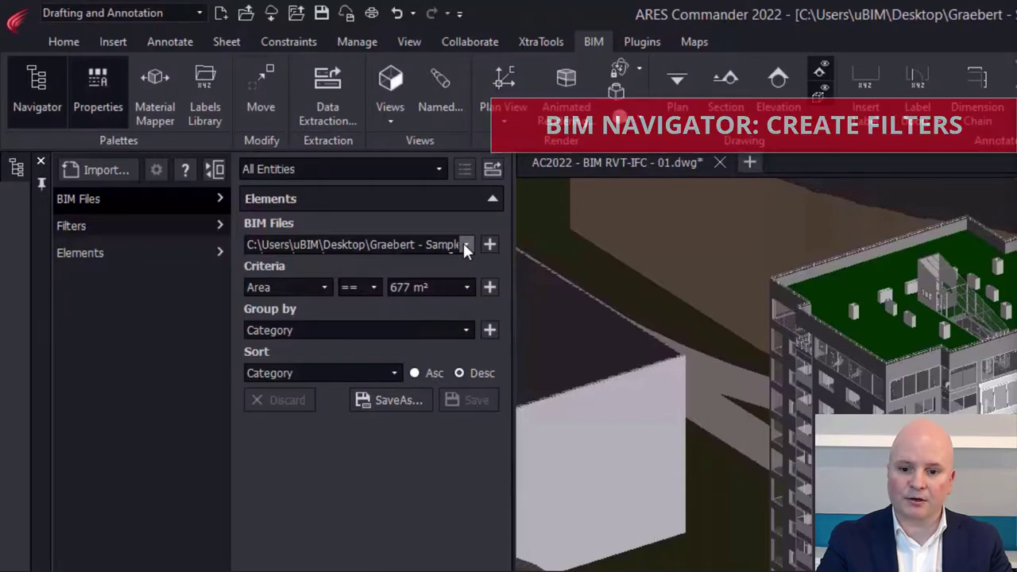
- Add the BIM Project H1 IFC file to the filter with Flow Terminal and Door category criteria
{"action": "left_click", "coordinate": [464, 244]}
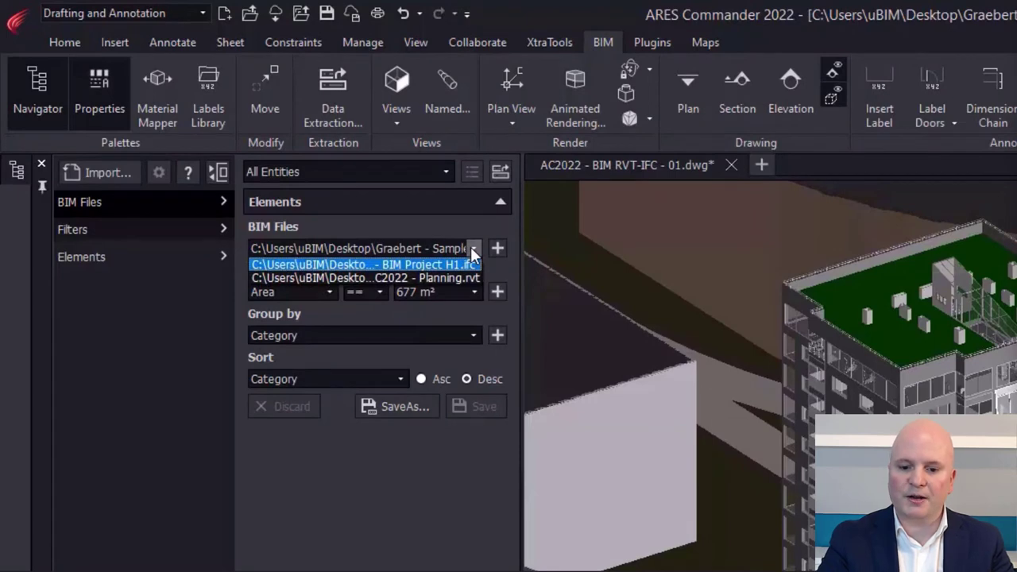
{"action": "left_click", "coordinate": [436, 263]}
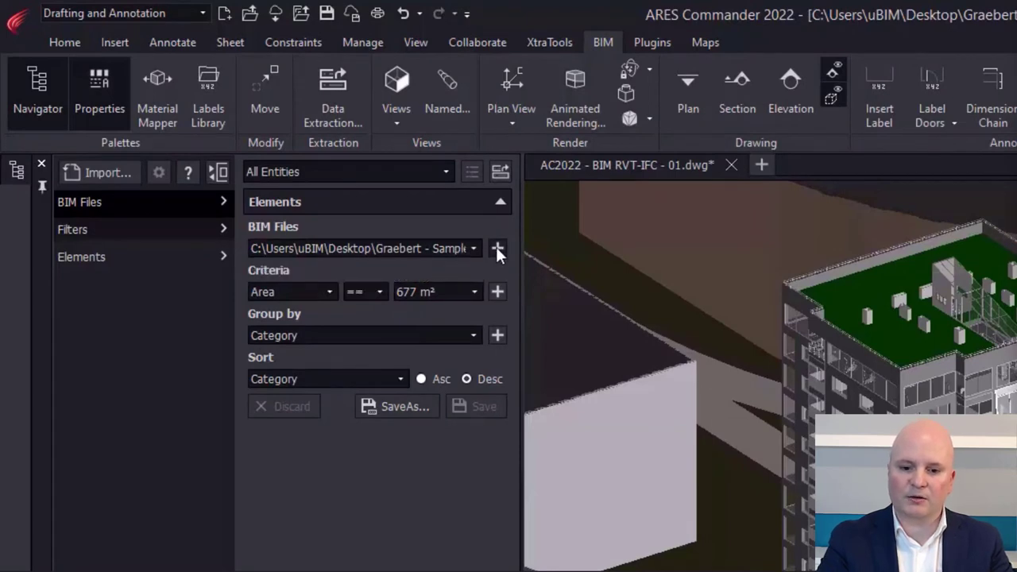
{"action": "left_click", "coordinate": [496, 248]}
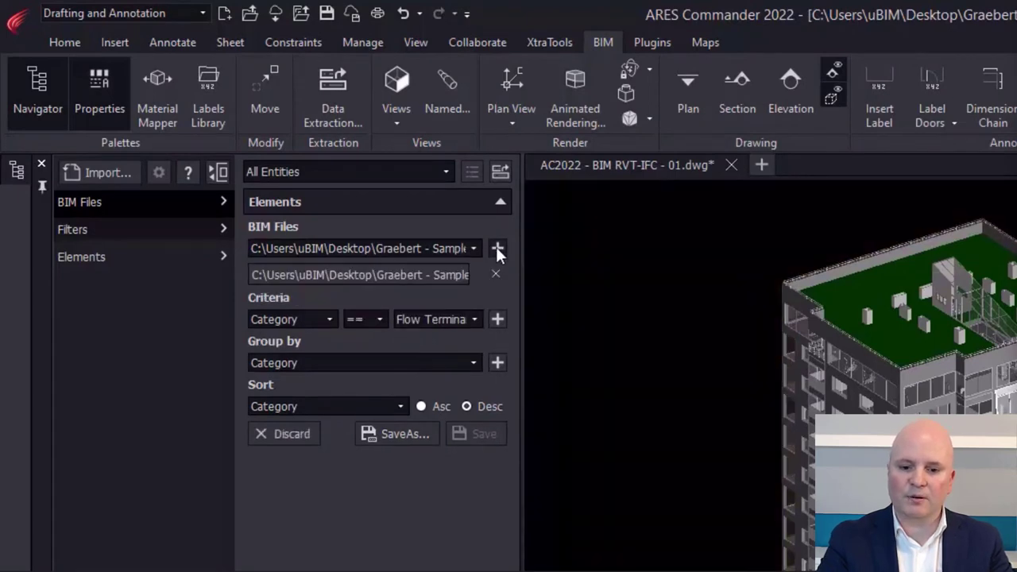
{"action": "left_click", "coordinate": [452, 319]}
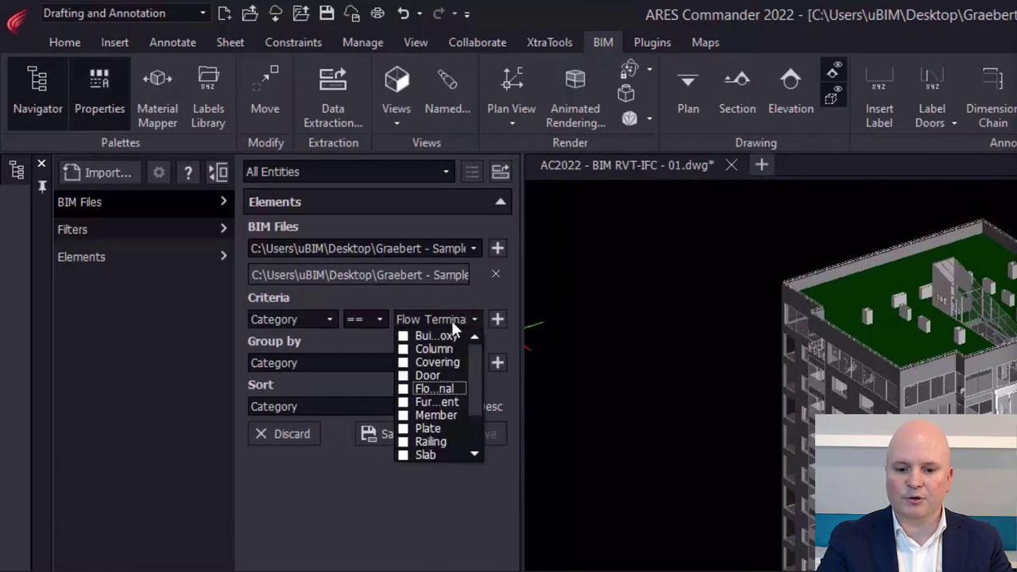
{"action": "left_click", "coordinate": [427, 376]}
{"action": "left_click", "coordinate": [497, 320]}
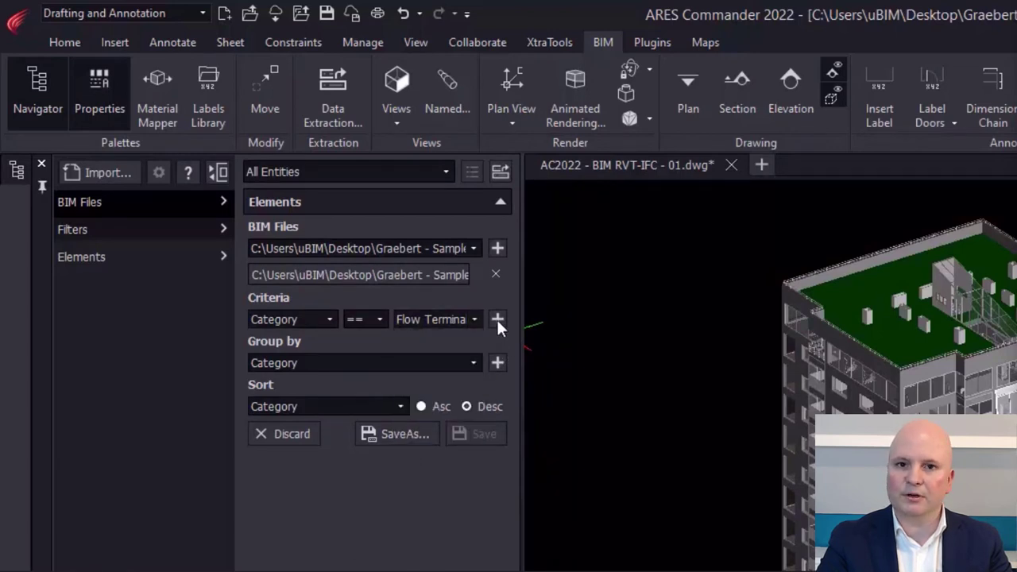
{"action": "left_click", "coordinate": [496, 319]}
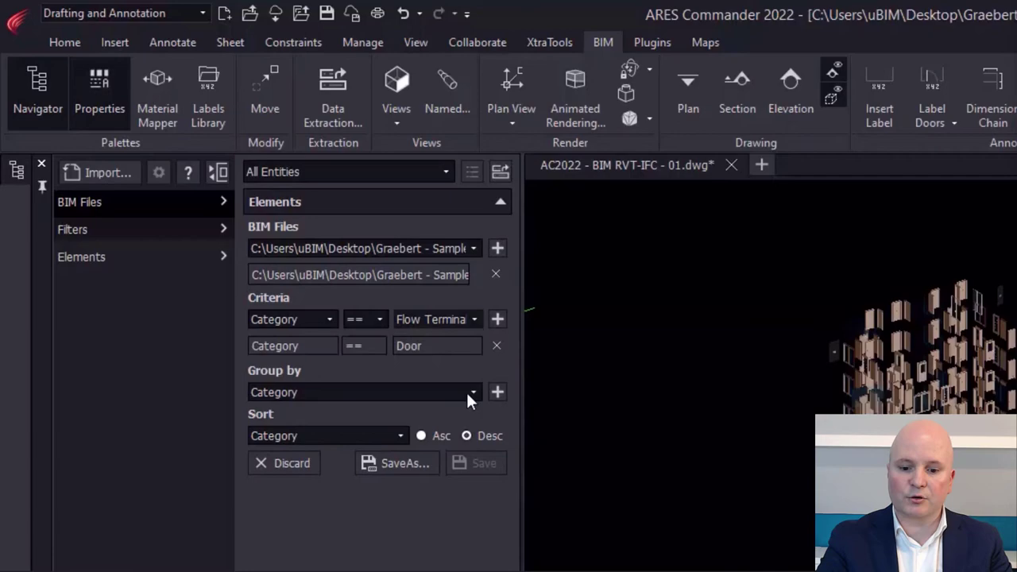
- Save the filter under a new name
{"action": "left_click", "coordinate": [414, 468]}
{"action": "type", "text": "D"}
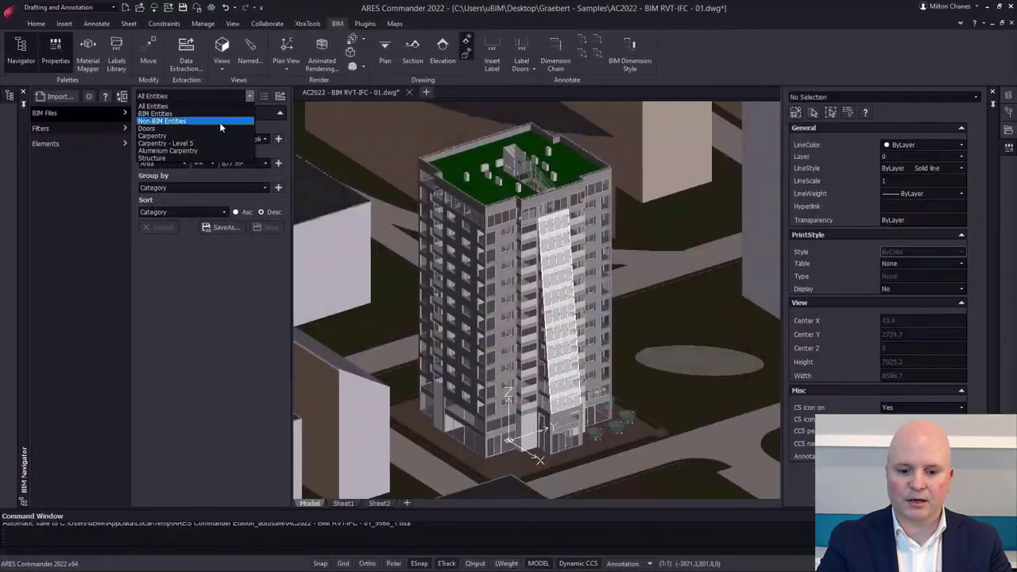
{"action": "left_click", "coordinate": [209, 133]}
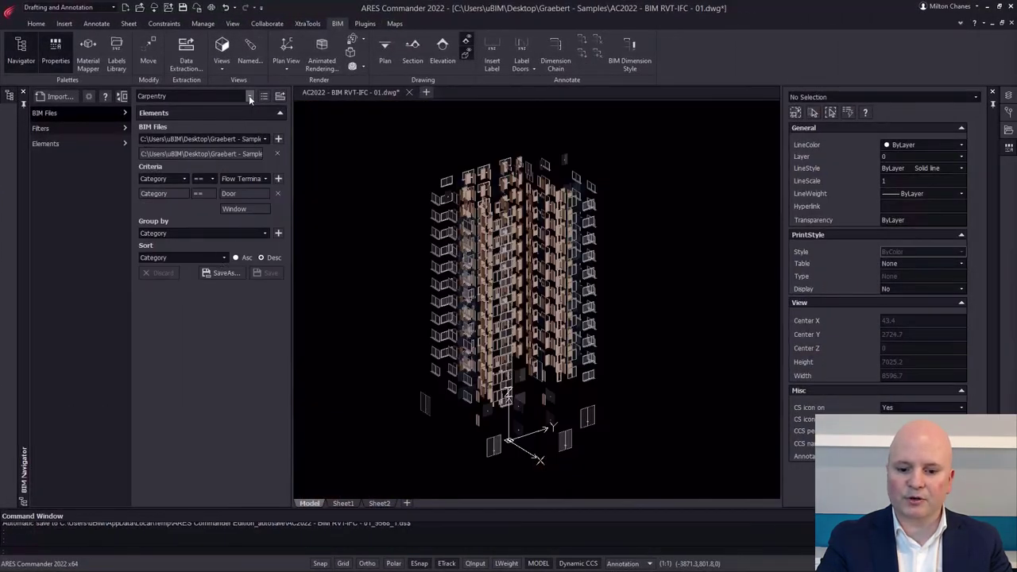
- Apply the saved Carpentry - Level 5 filter
{"action": "left_click", "coordinate": [249, 95]}
{"action": "left_click", "coordinate": [198, 142]}
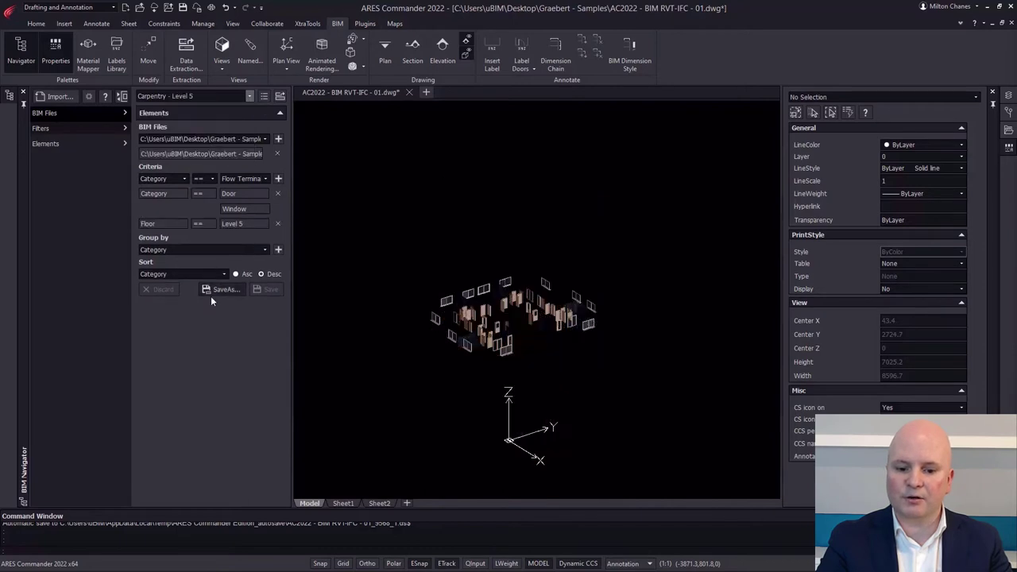
{"action": "left_click", "coordinate": [247, 95]}
{"action": "left_click", "coordinate": [177, 340]}
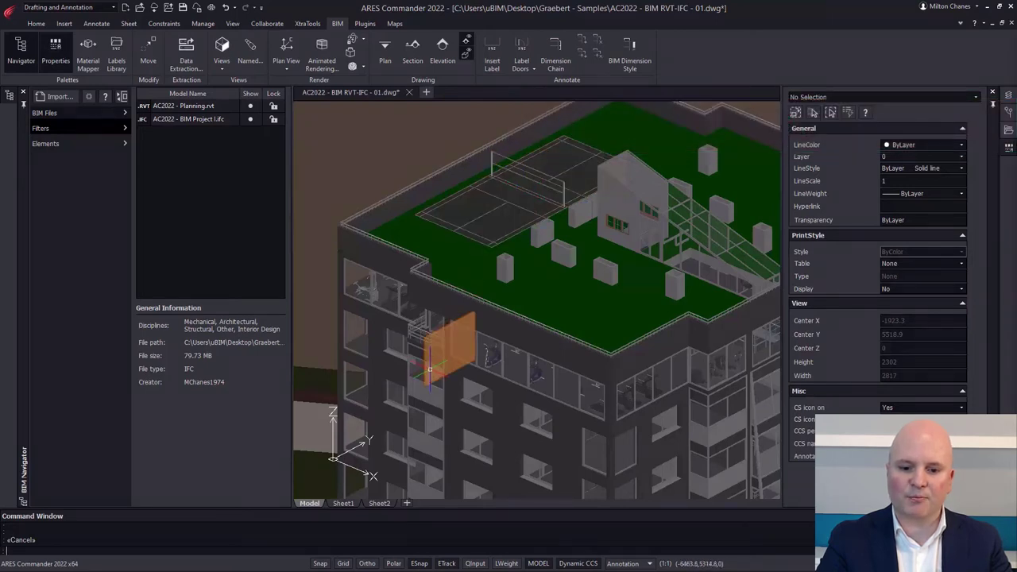
- Inspect a facade wall, then show only the Carpentry - Level 4 element set
{"action": "left_click", "coordinate": [476, 374]}
{"action": "scroll", "coordinate": [949, 364], "scroll_direction": "down", "scroll_amount": 10}
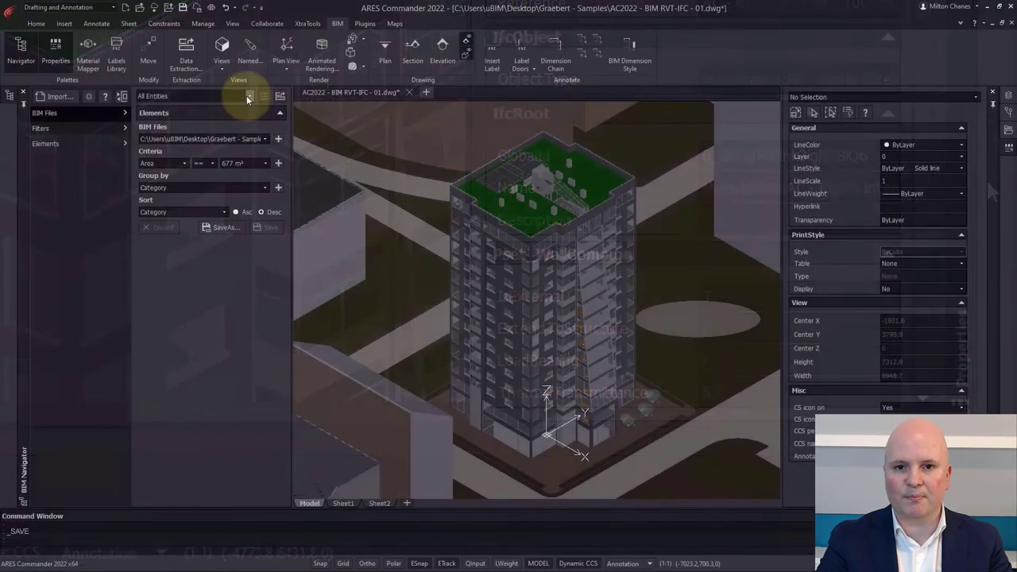
{"action": "left_click", "coordinate": [248, 97]}
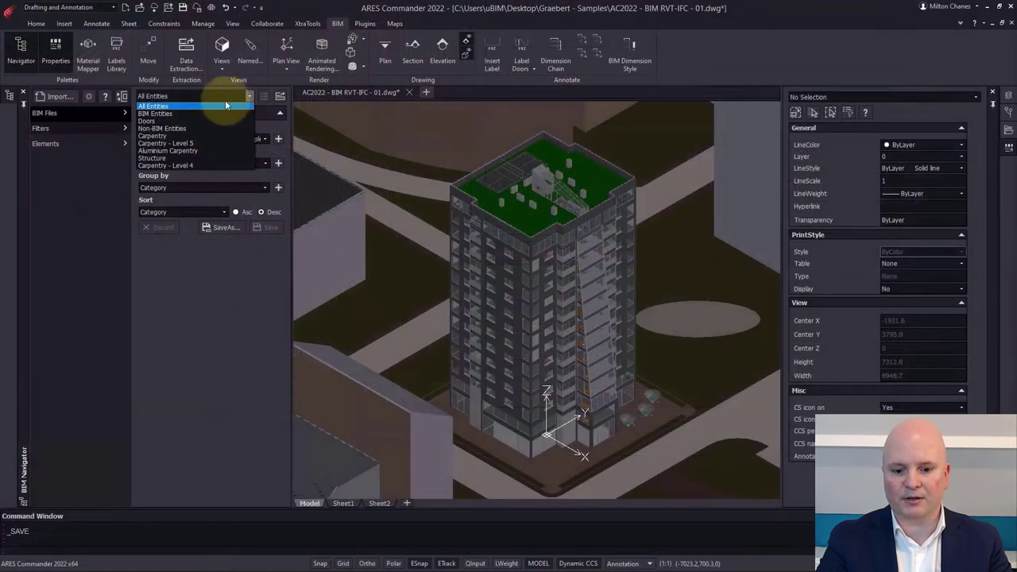
{"action": "left_click", "coordinate": [175, 166]}
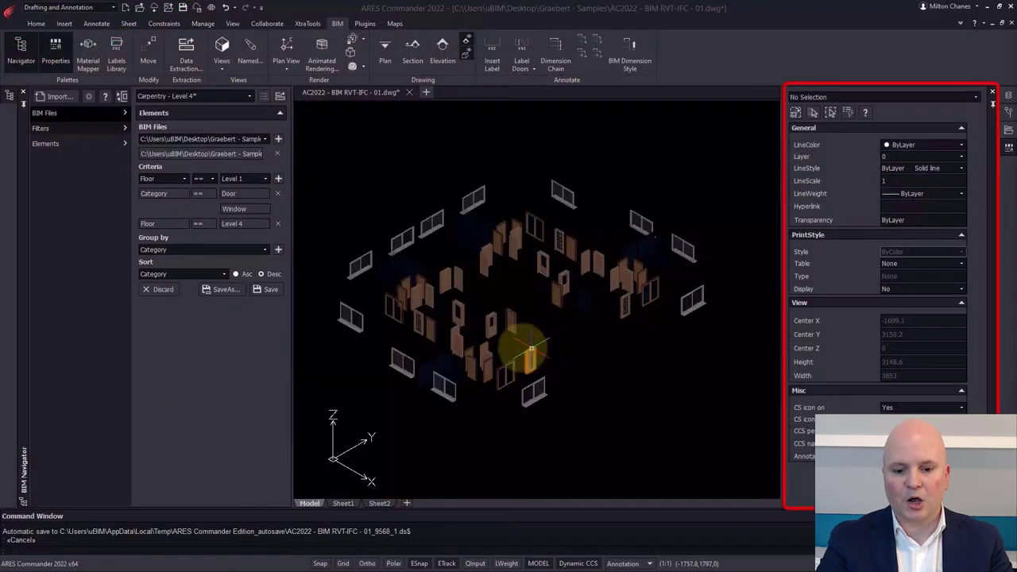
- Select three doors to inspect their BIM properties
{"action": "left_click", "coordinate": [456, 342]}
{"action": "left_click", "coordinate": [448, 282]}
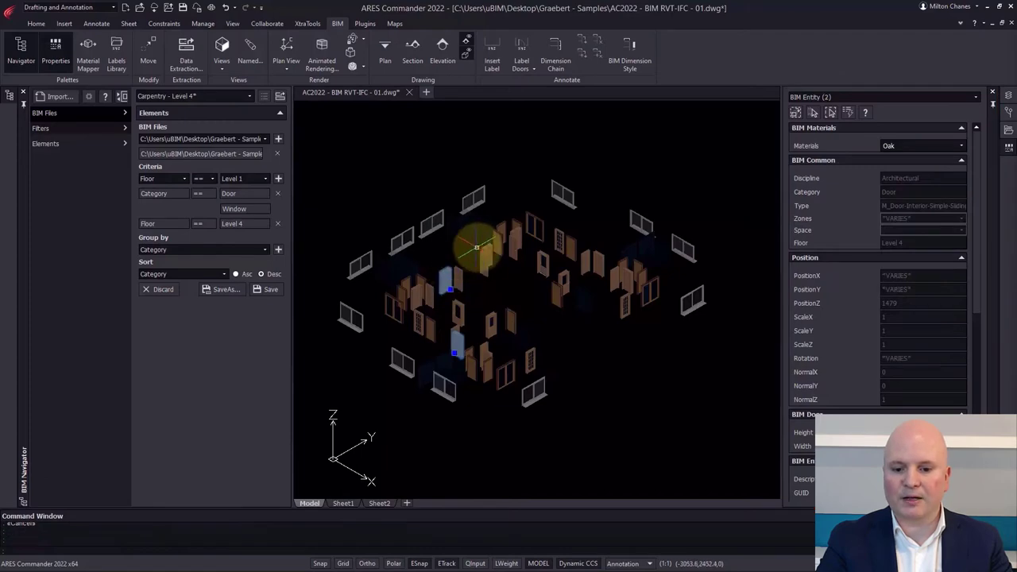
{"action": "left_click", "coordinate": [622, 280]}
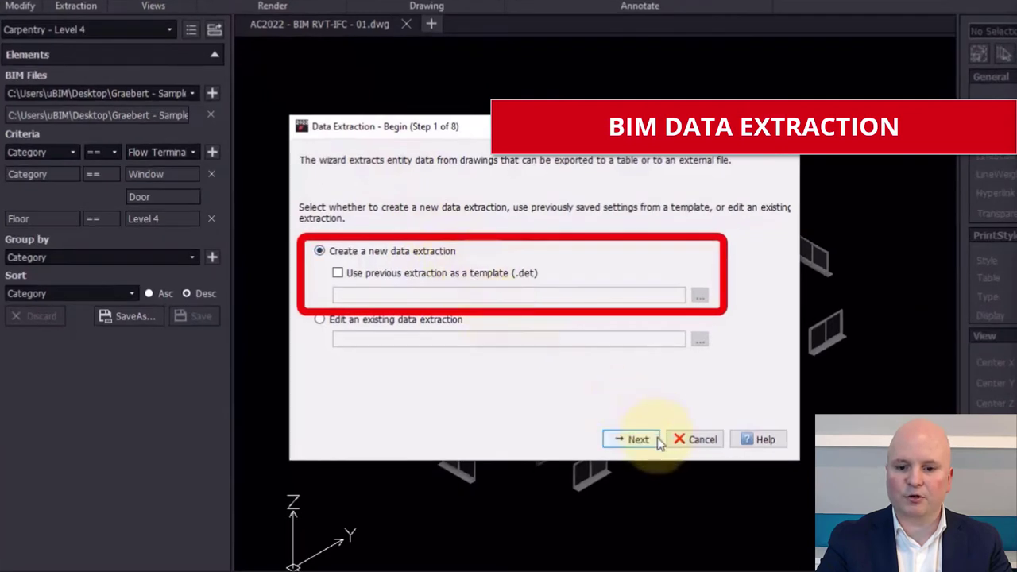
- Start a new data extraction with the suggested file name, window-selecting all doors and windows
{"action": "left_click", "coordinate": [638, 439]}
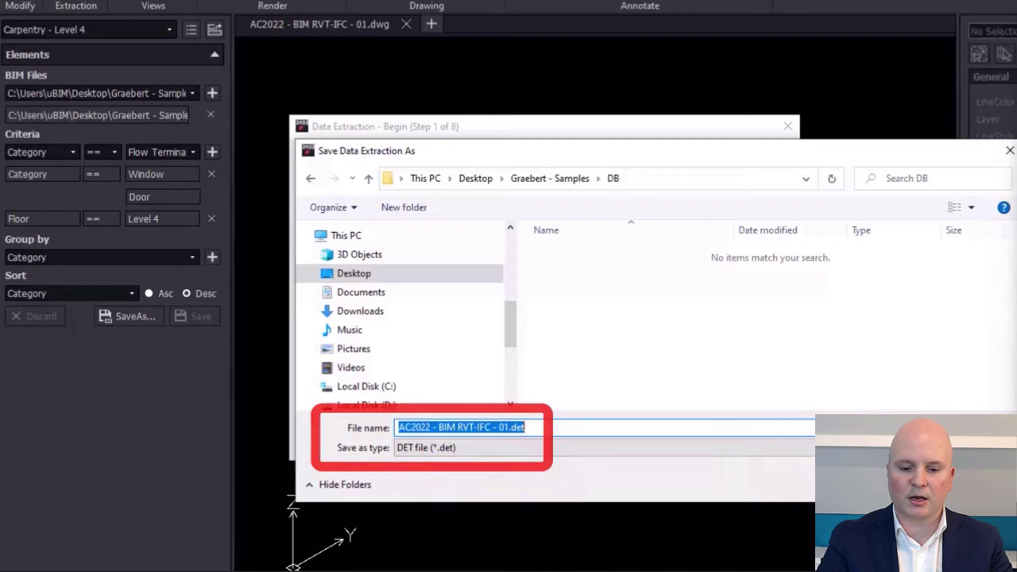
{"action": "key", "text": "Return"}
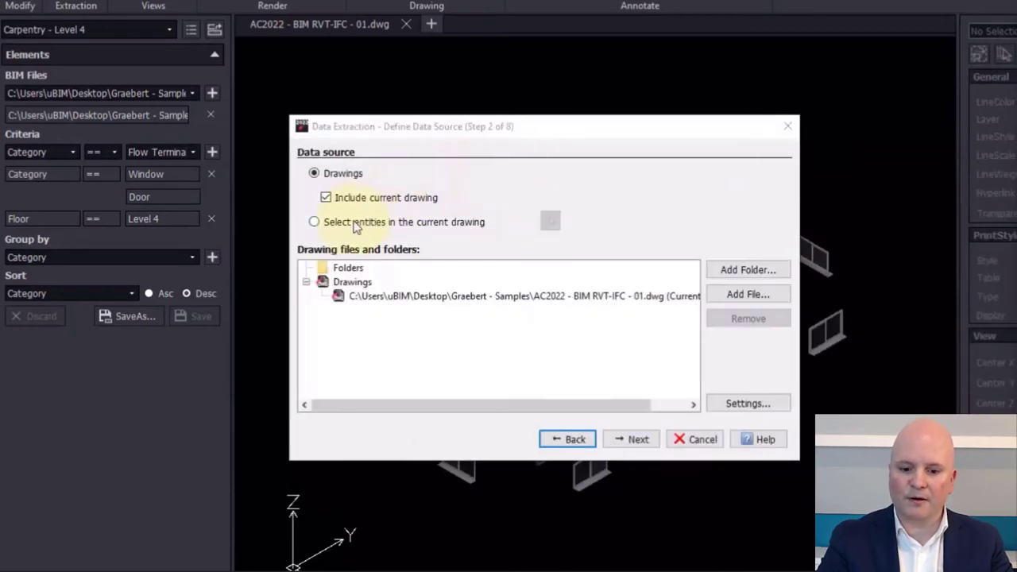
{"action": "left_click", "coordinate": [355, 224]}
{"action": "left_click", "coordinate": [550, 221]}
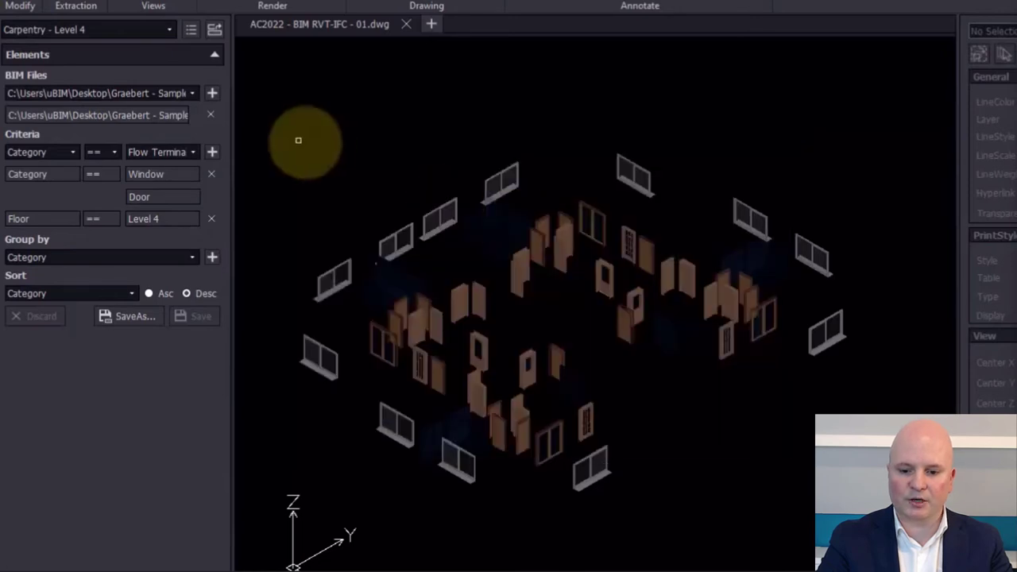
{"action": "left_click_drag", "start_coordinate": [298, 140], "coordinate": [759, 397]}
{"action": "key", "text": "Return"}
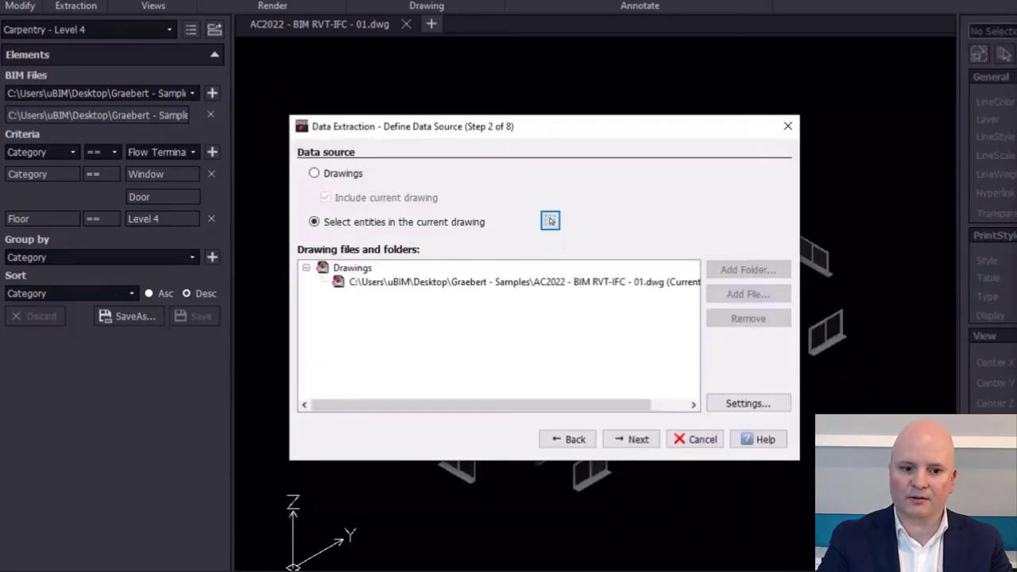
- Drop all property groups except the BIM Door height and width properties
{"action": "left_click", "coordinate": [645, 442]}
{"action": "left_click", "coordinate": [639, 439]}
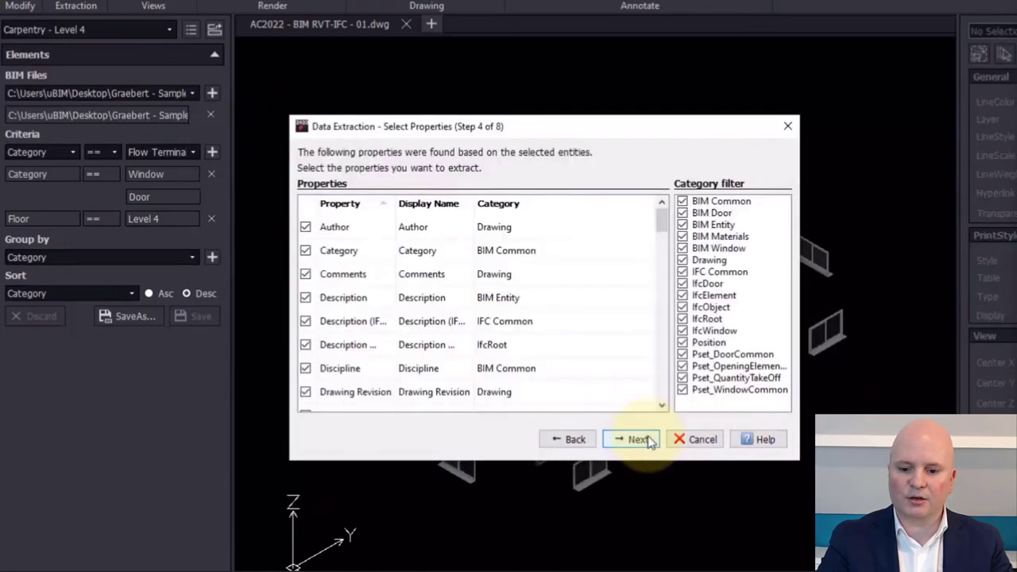
{"action": "left_click", "coordinate": [682, 271]}
{"action": "left_click", "coordinate": [681, 260]}
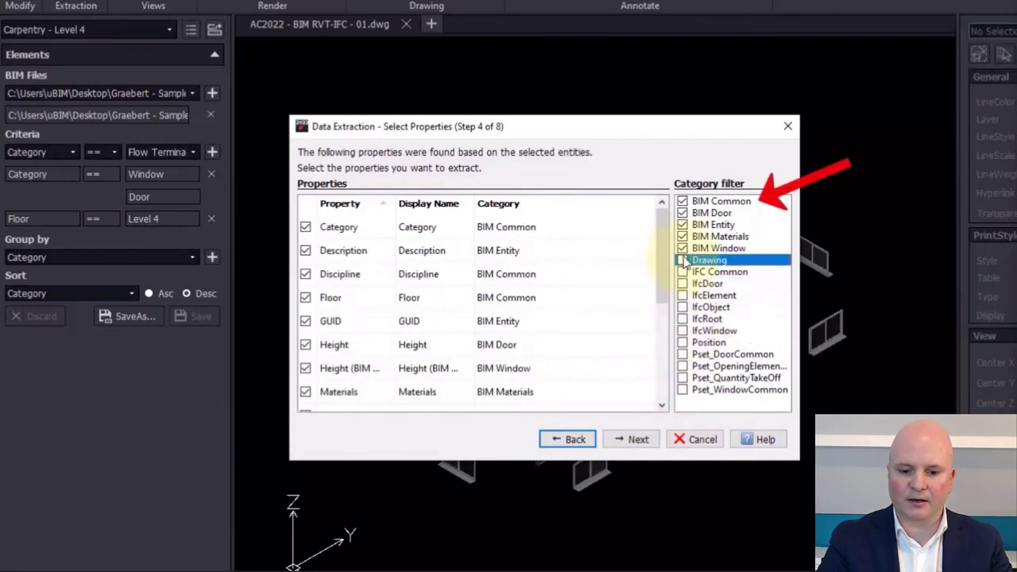
{"action": "left_click", "coordinate": [682, 247]}
{"action": "left_click", "coordinate": [682, 236]}
{"action": "left_click", "coordinate": [682, 225]}
{"action": "left_click", "coordinate": [682, 213]}
{"action": "left_click", "coordinate": [682, 213]}
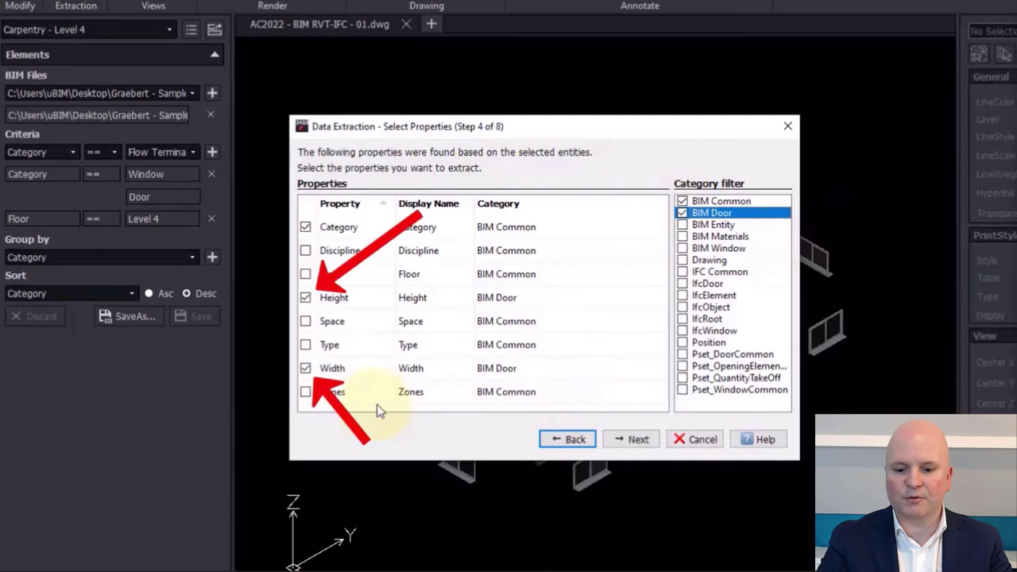
- Send the extracted data to a CSV file as well as a table
{"action": "left_click", "coordinate": [639, 441]}
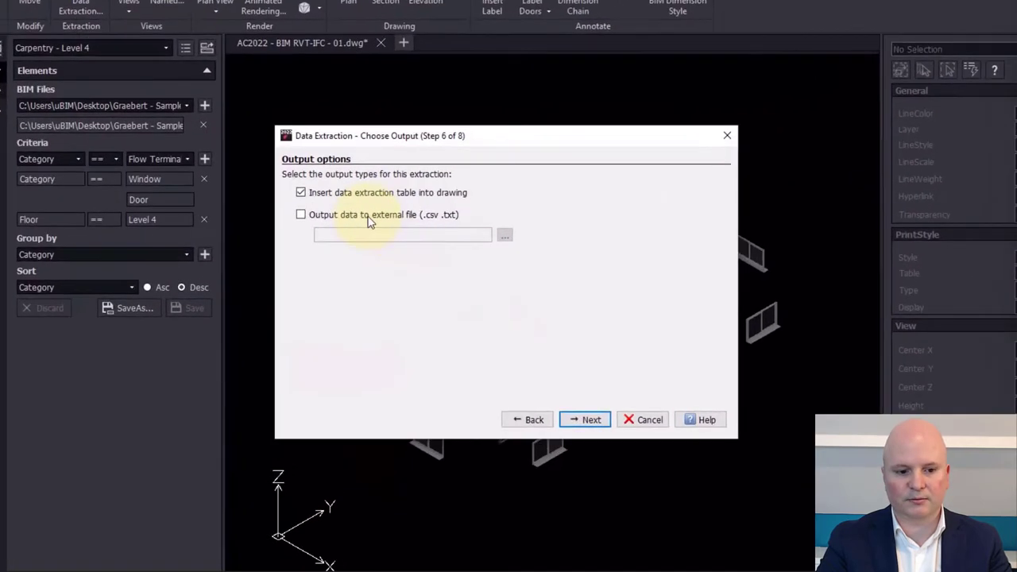
{"action": "left_click", "coordinate": [368, 214]}
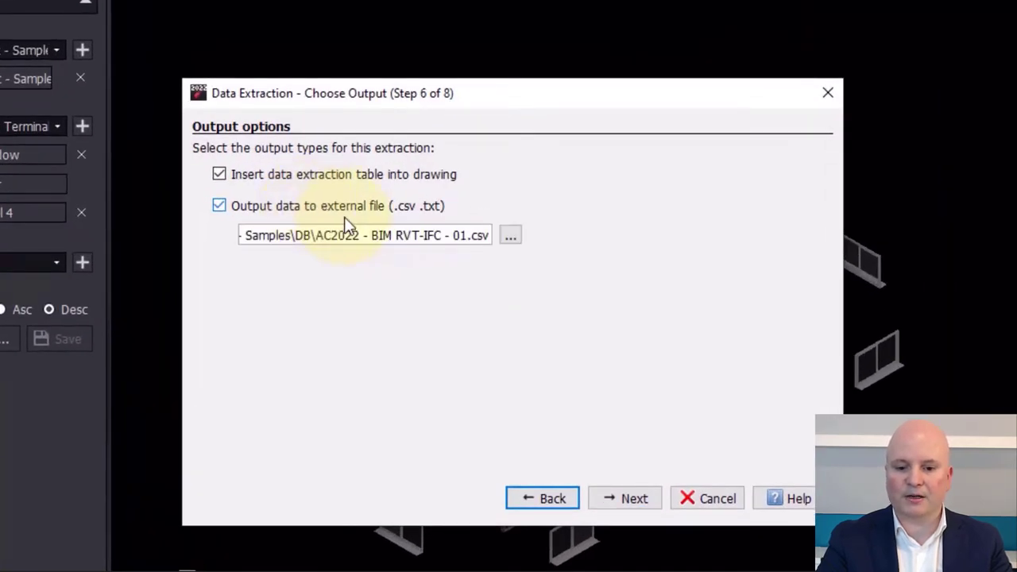
{"action": "left_click", "coordinate": [635, 499]}
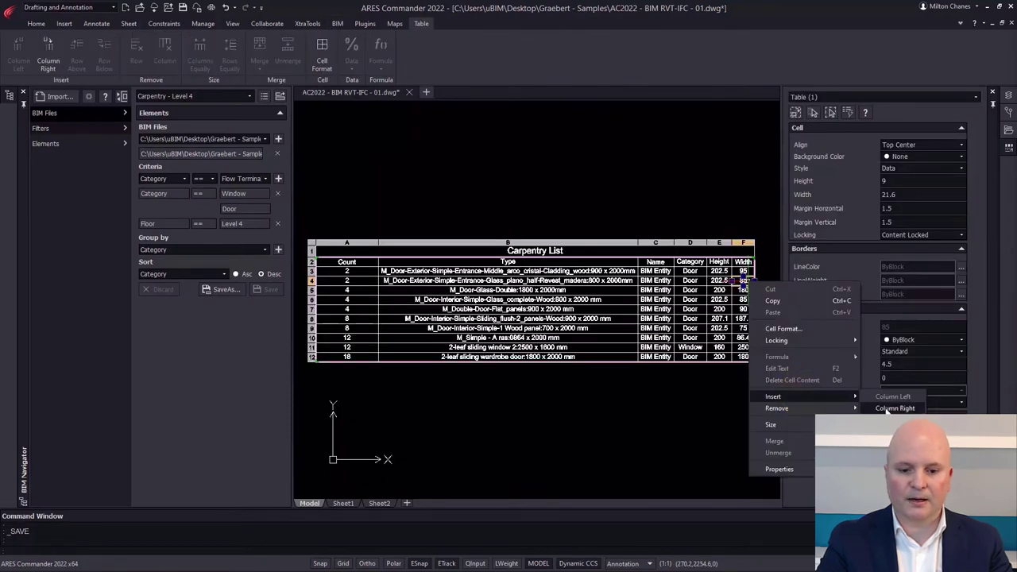
- Add a column right of Width with a two-line 'Price of Unit' header
{"action": "left_click", "coordinate": [882, 409]}
{"action": "scroll", "coordinate": [604, 333], "scroll_direction": "up", "scroll_amount": 3}
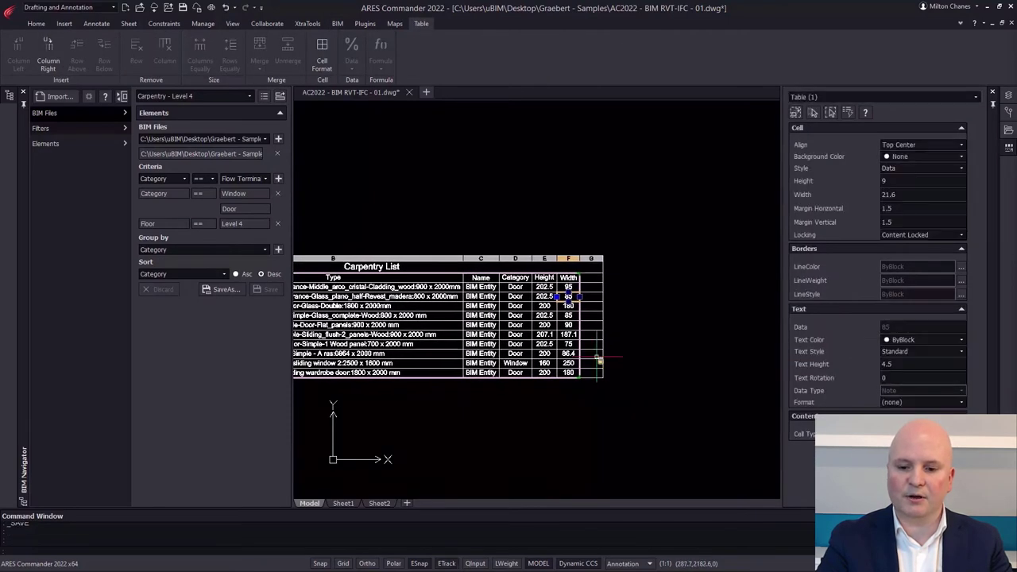
{"action": "scroll", "coordinate": [604, 304], "scroll_direction": "up", "scroll_amount": 1}
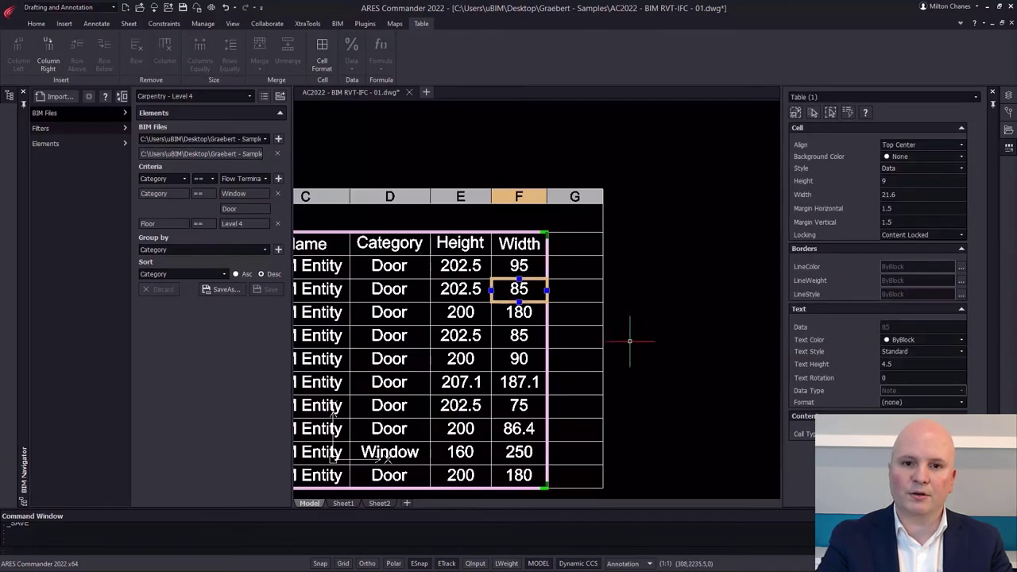
{"action": "double_click", "coordinate": [596, 247]}
{"action": "type", "text": "Price"}
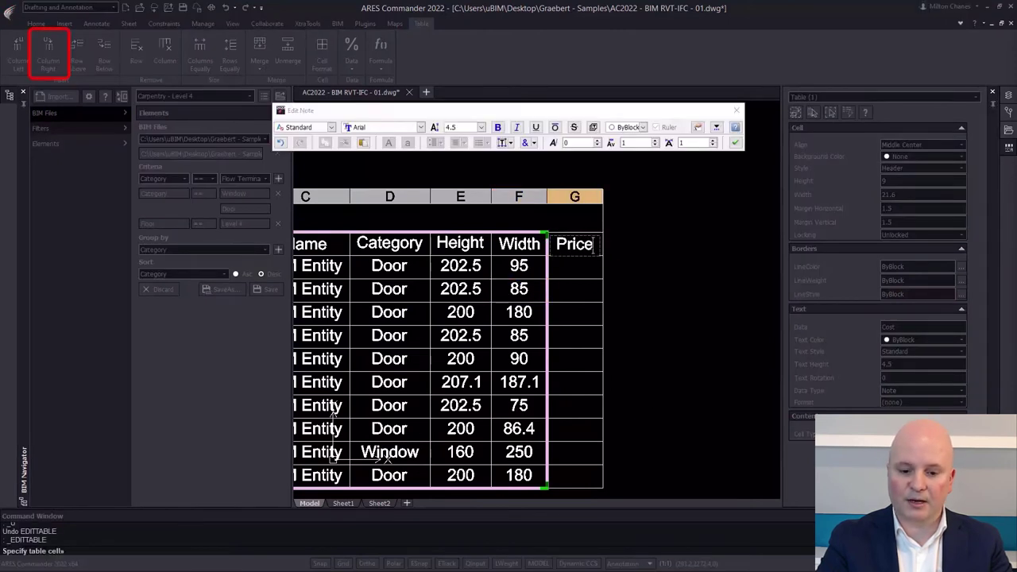
{"action": "key", "text": "Return"}
{"action": "type", "text": "of Unit"}
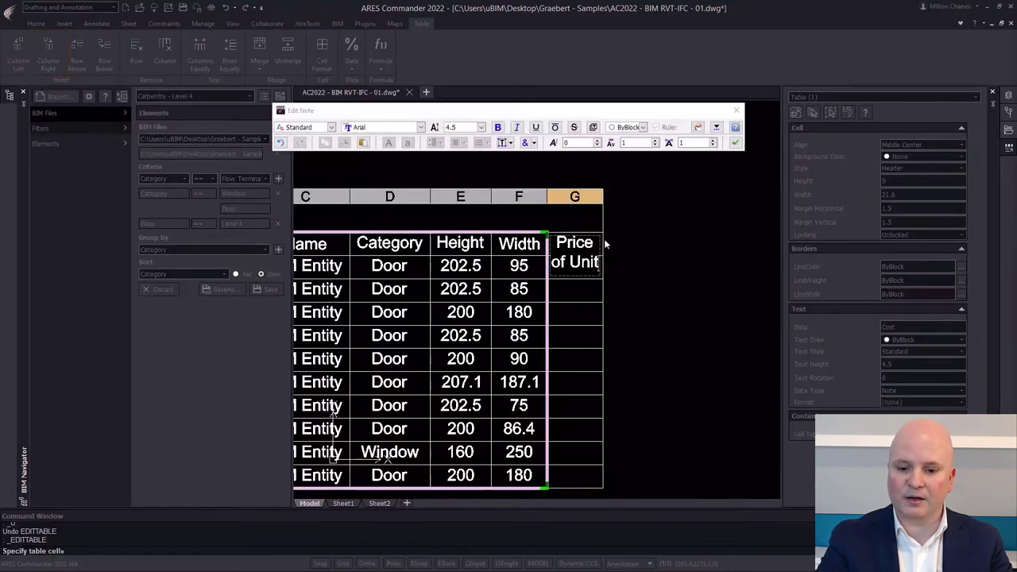
{"action": "left_click", "coordinate": [623, 239]}
- Widen the Price of Unit column by stretching the table's right edge
{"action": "left_click", "coordinate": [603, 266]}
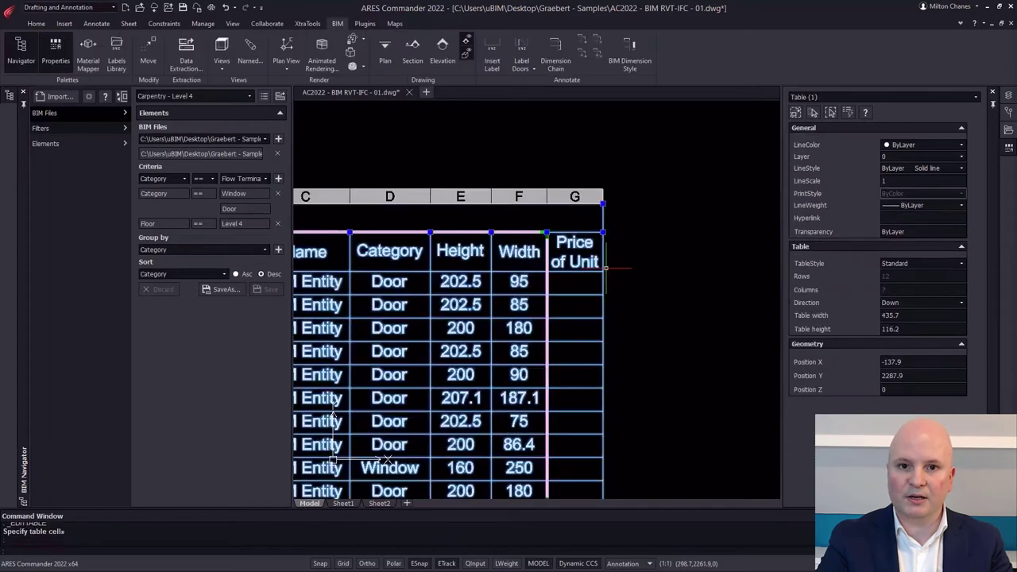
{"action": "left_click", "coordinate": [602, 232]}
{"action": "left_click", "coordinate": [653, 233]}
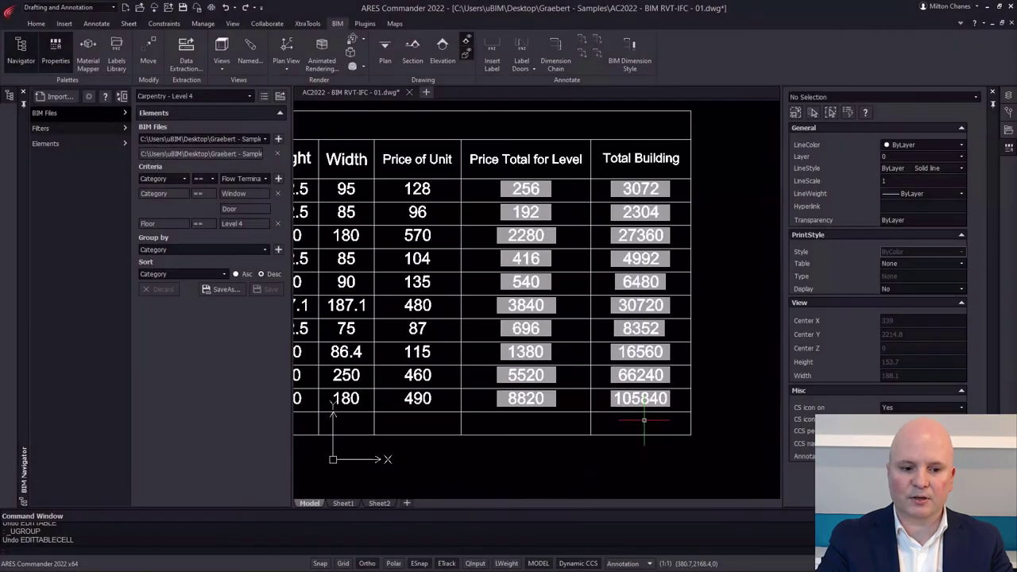
- Insert a Sum formula in the empty cell under Total Building, giving 271920
{"action": "left_click", "coordinate": [640, 424]}
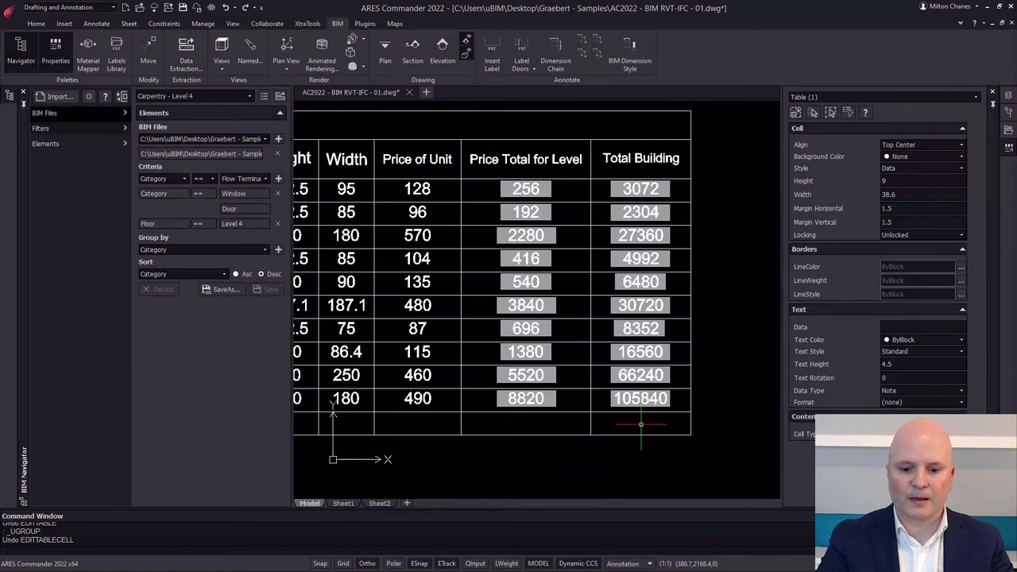
{"action": "left_click", "coordinate": [640, 424]}
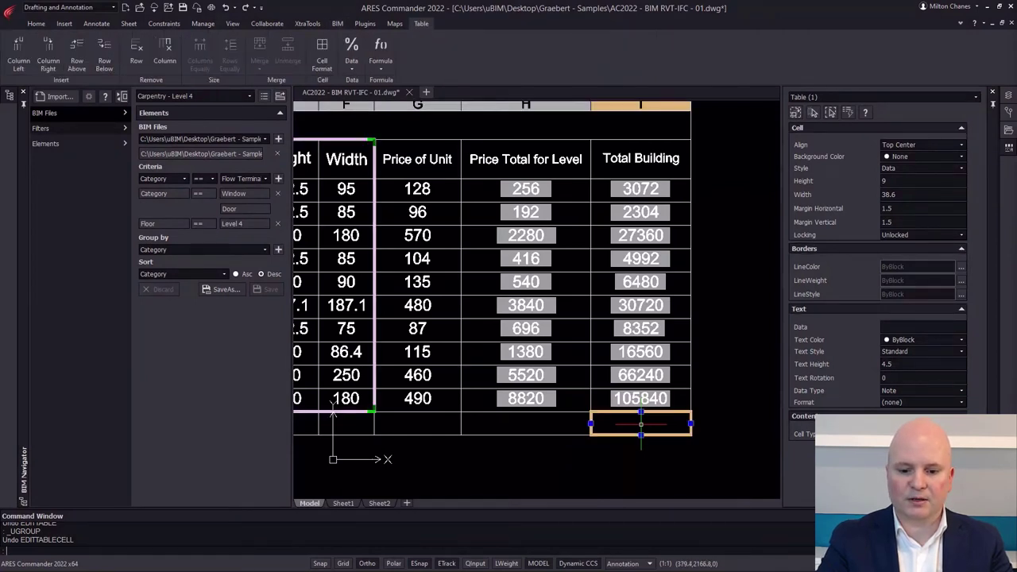
{"action": "right_click", "coordinate": [641, 424]}
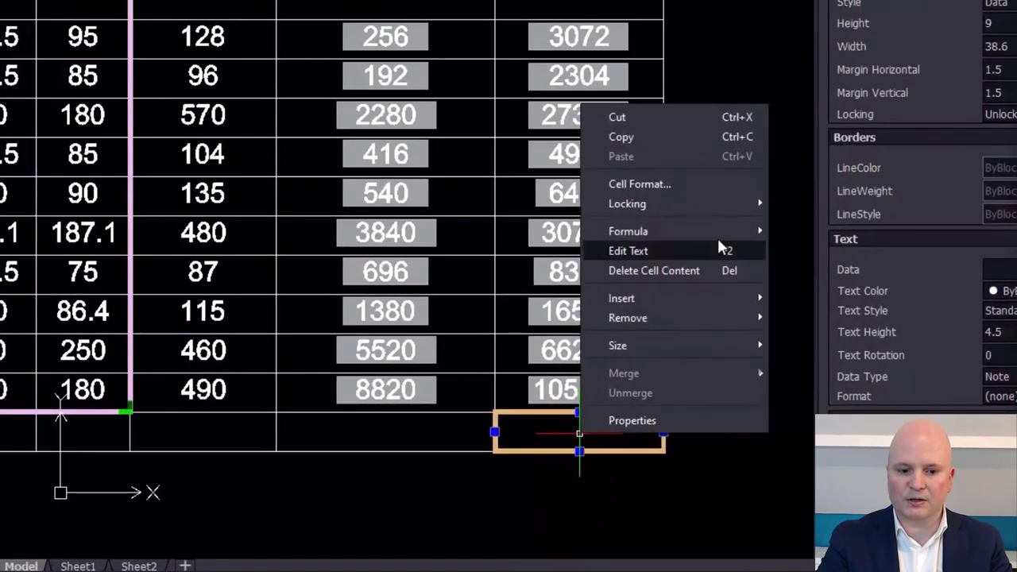
{"action": "mouse_move", "coordinate": [725, 305]}
{"action": "left_click", "coordinate": [805, 231]}
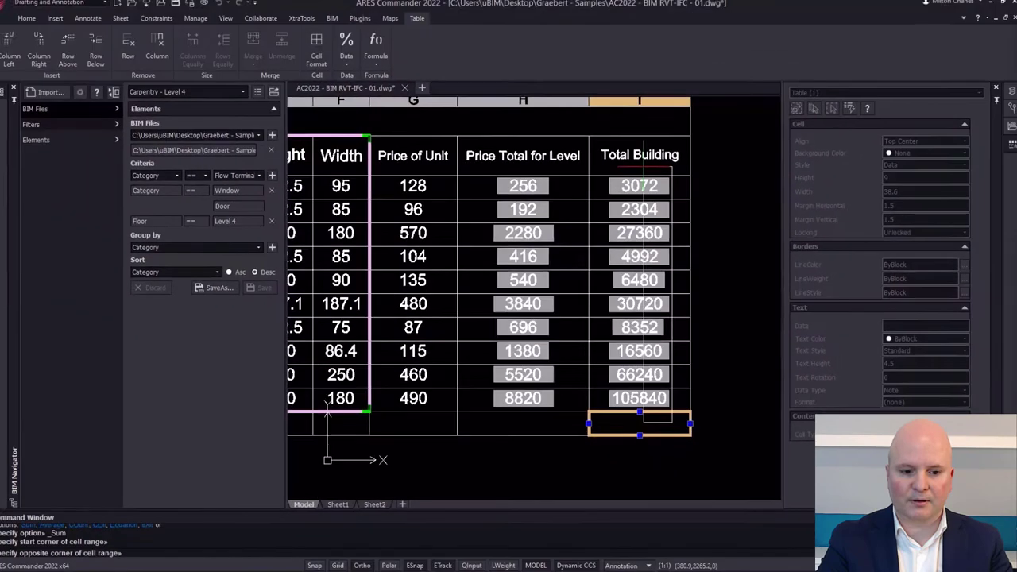
{"action": "left_click", "coordinate": [642, 165]}
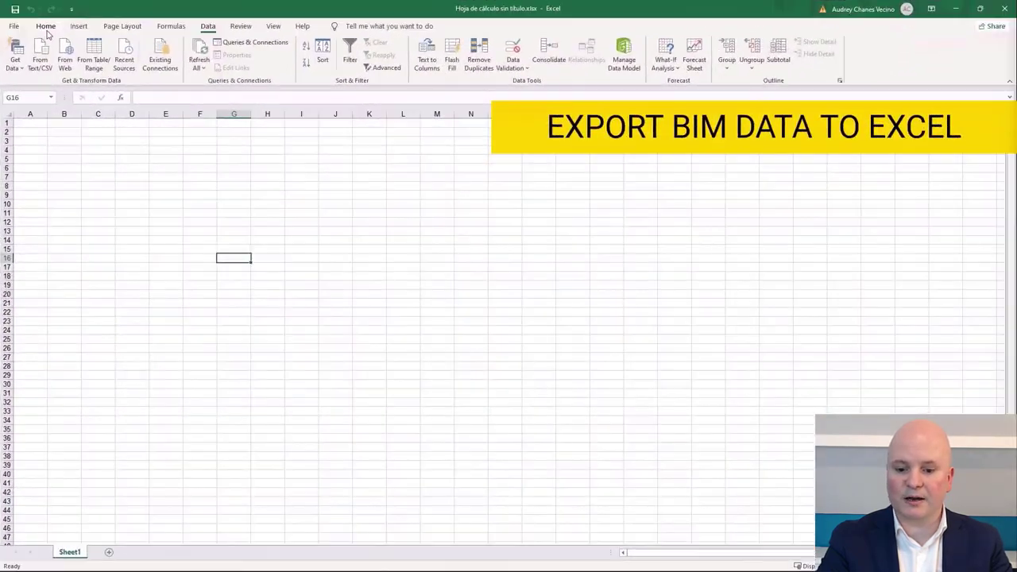
- Load the carpentry CSV via From Text/CSV into a new worksheet and enter 'Price' in G3
{"action": "left_click", "coordinate": [40, 62]}
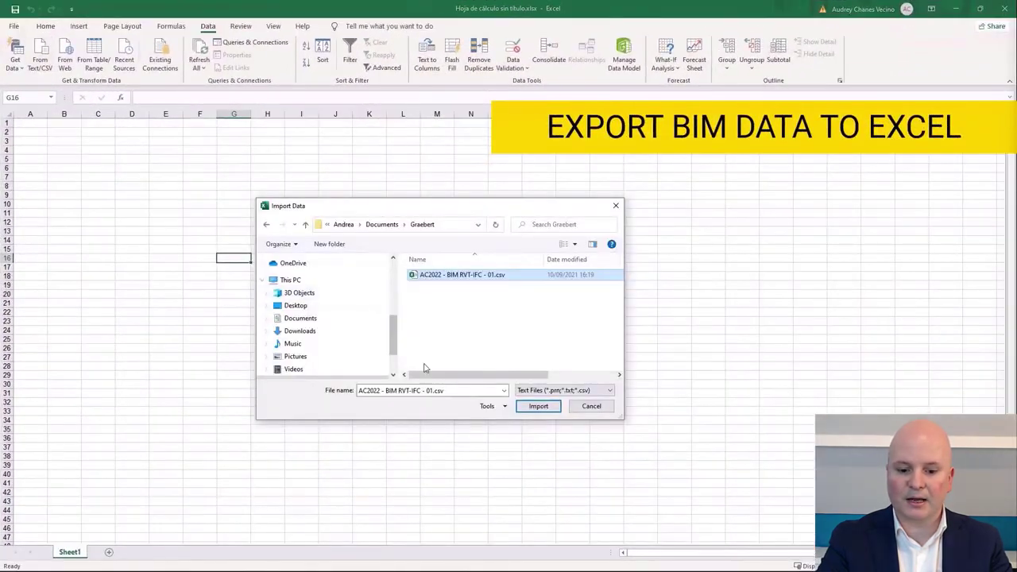
{"action": "left_click", "coordinate": [538, 406]}
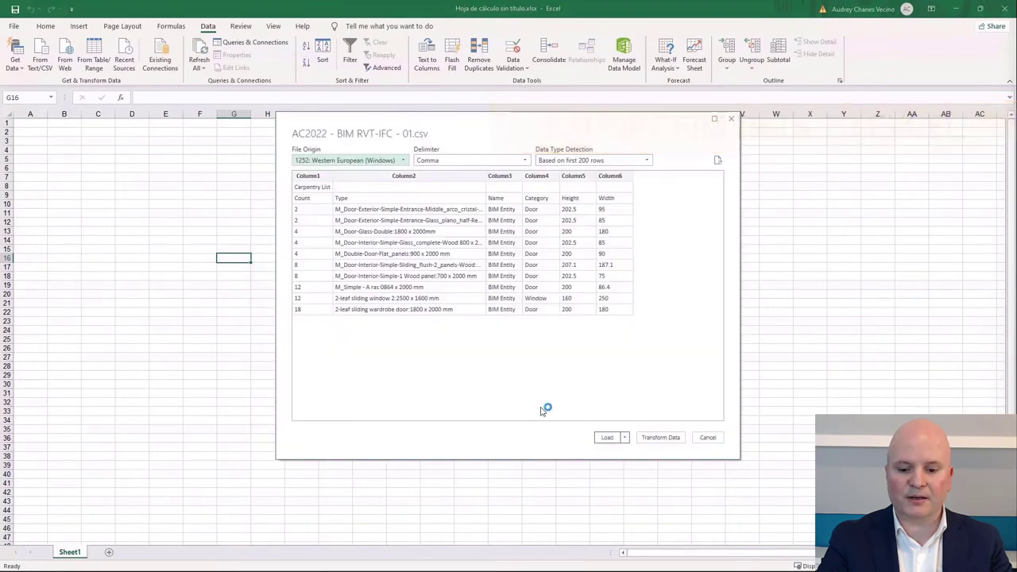
{"action": "left_click", "coordinate": [607, 438]}
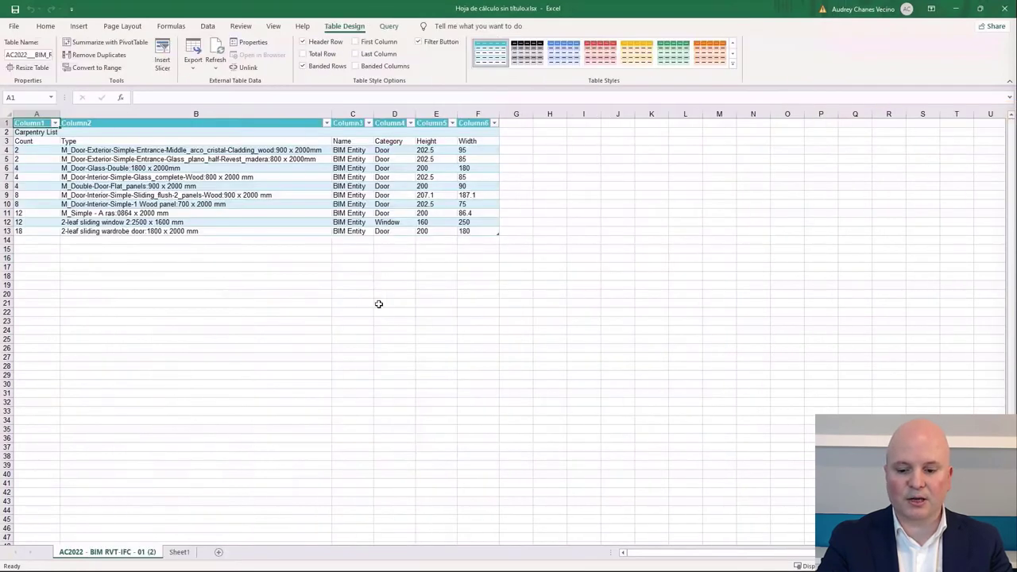
{"action": "left_click", "coordinate": [519, 141]}
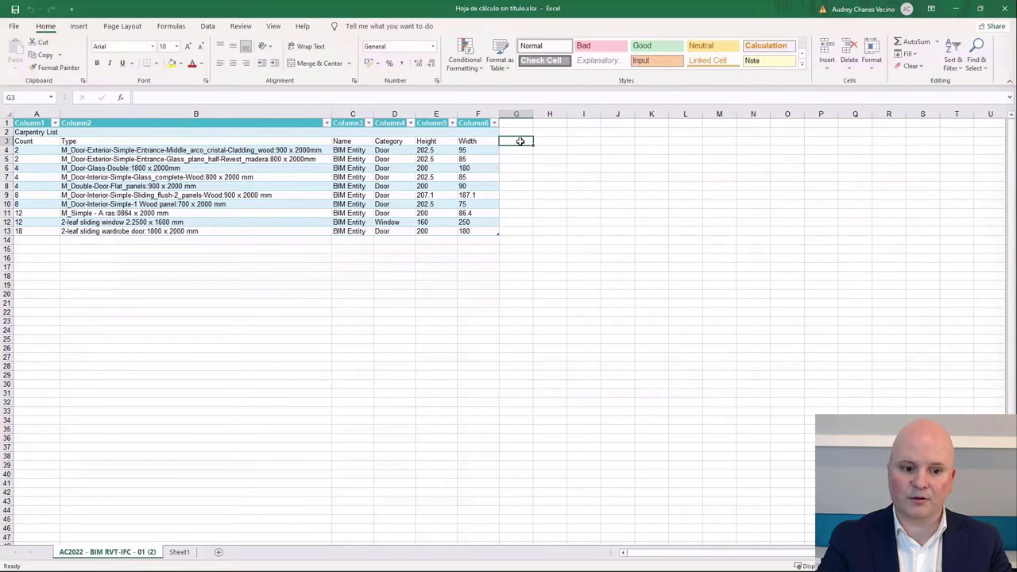
{"action": "type", "text": "Price"}
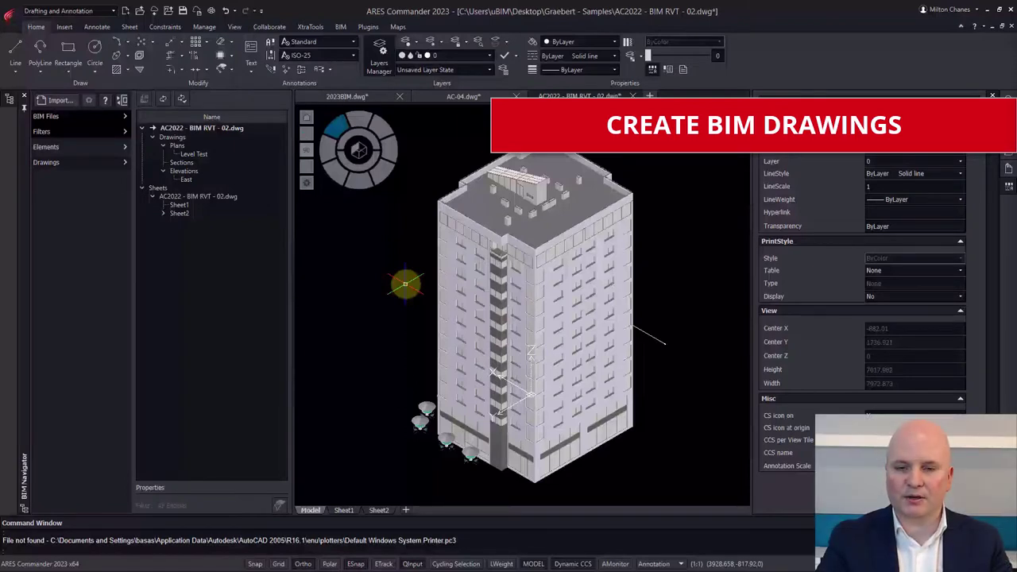
- Switch to a top plan view displayed as 2D Wireframe
{"action": "left_click", "coordinate": [359, 148]}
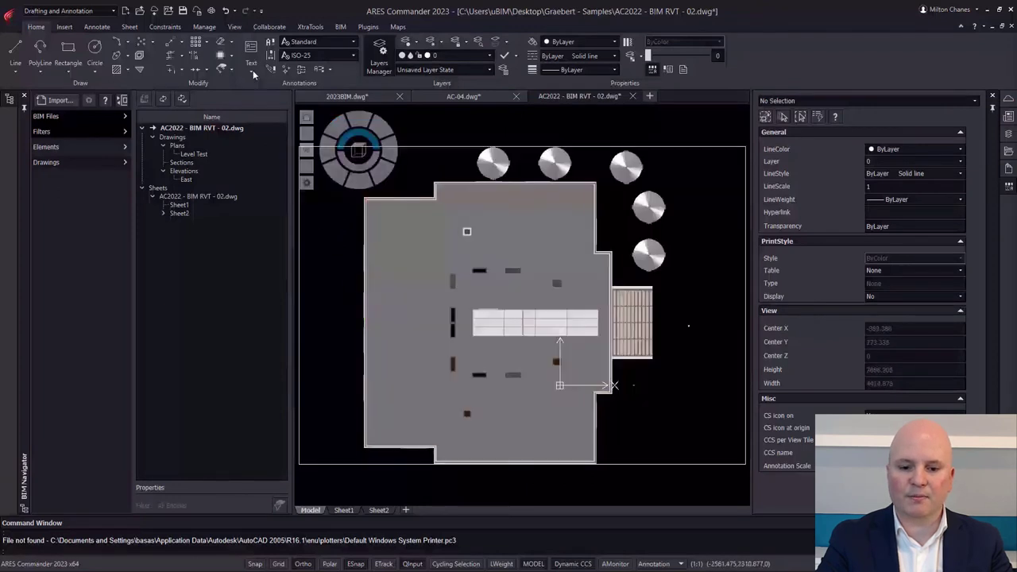
{"action": "left_click", "coordinate": [235, 26]}
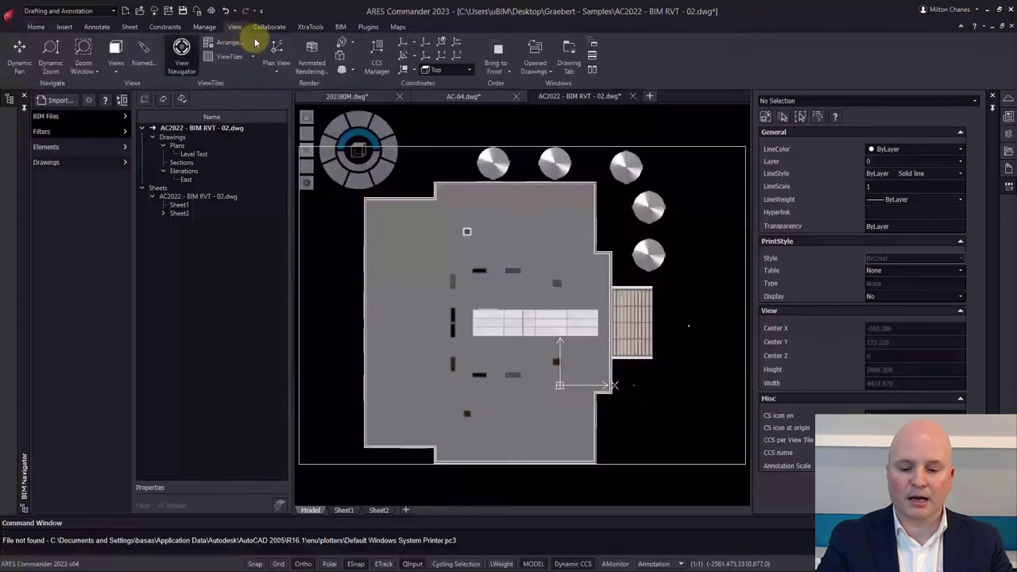
{"action": "left_click", "coordinate": [350, 72]}
{"action": "left_click", "coordinate": [354, 98]}
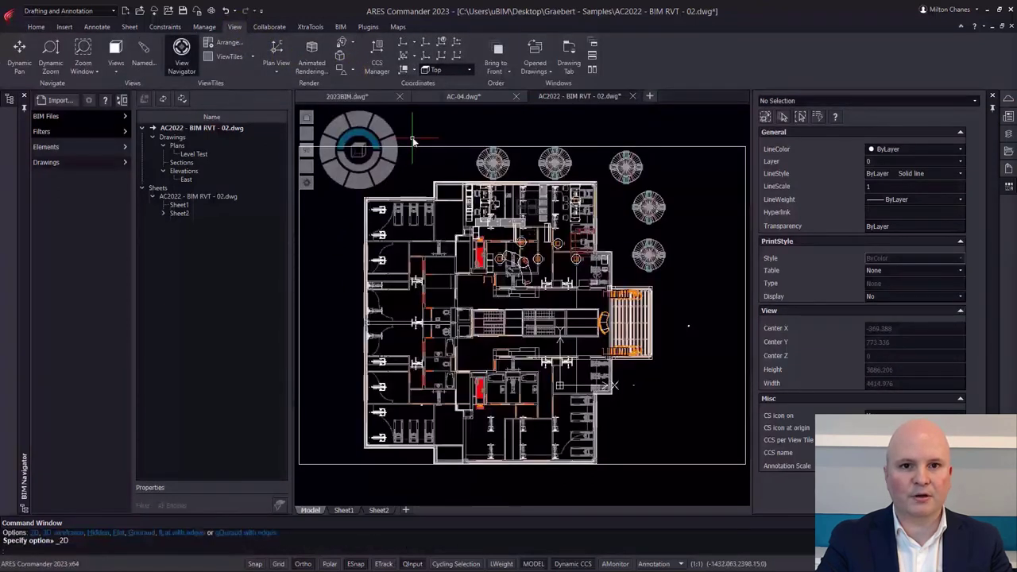
- Create section AA from two points and a clipping depth, then open it in its own drawing
{"action": "left_click", "coordinate": [340, 26]}
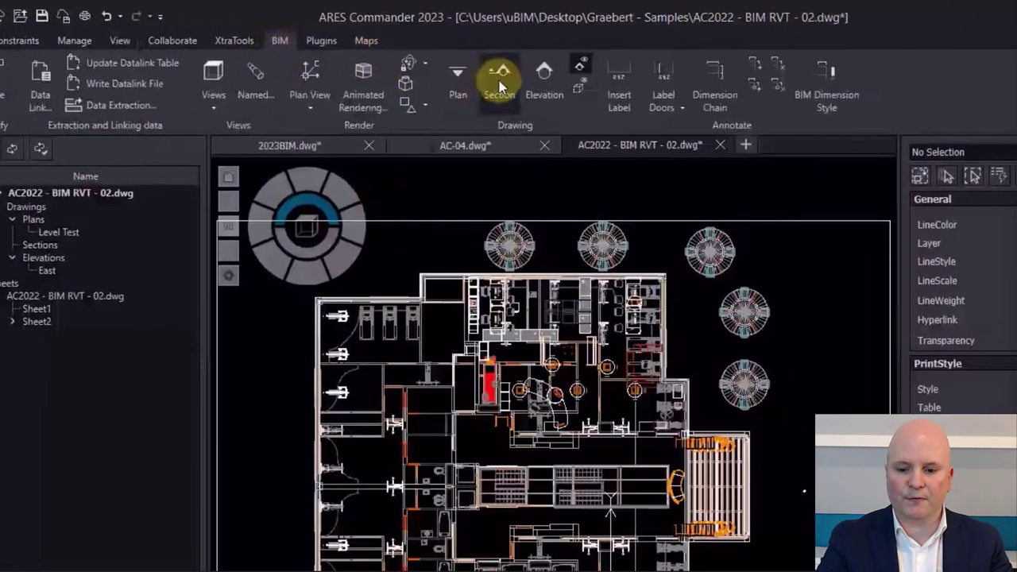
{"action": "left_click", "coordinate": [423, 66]}
{"action": "left_click", "coordinate": [314, 443]}
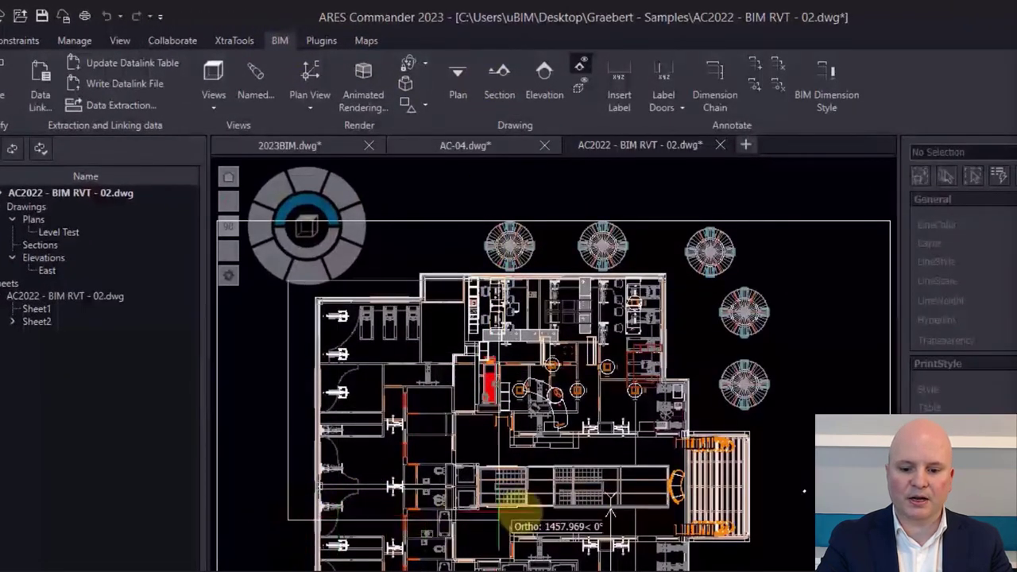
{"action": "left_click", "coordinate": [790, 520]}
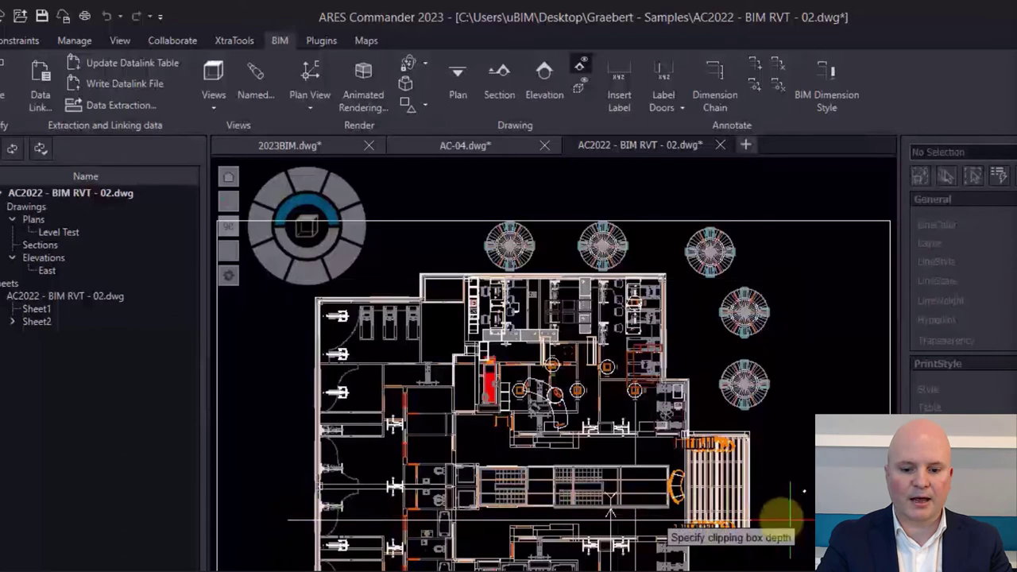
{"action": "left_click", "coordinate": [386, 270]}
{"action": "type", "text": "AA"}
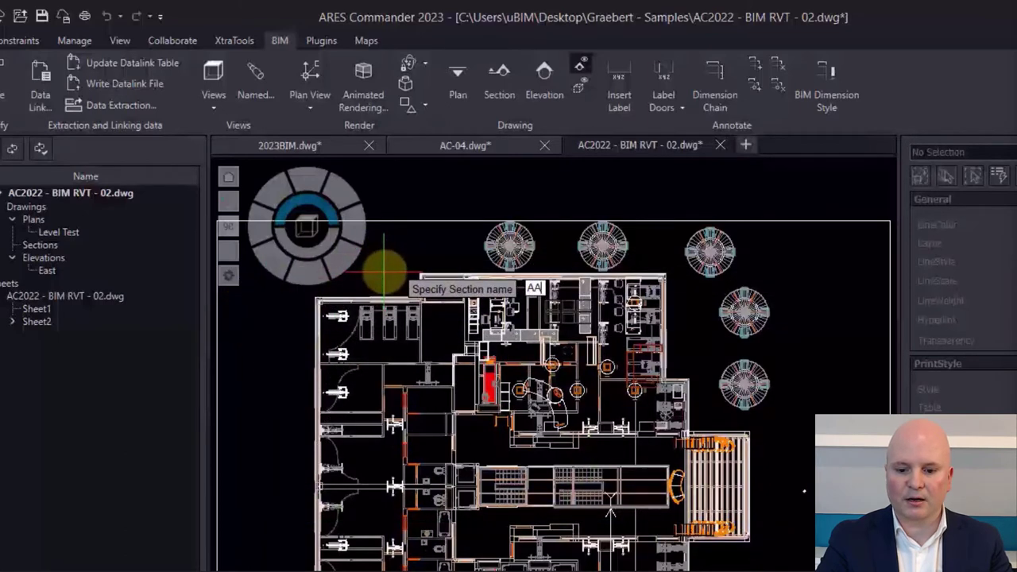
{"action": "key", "text": "Return"}
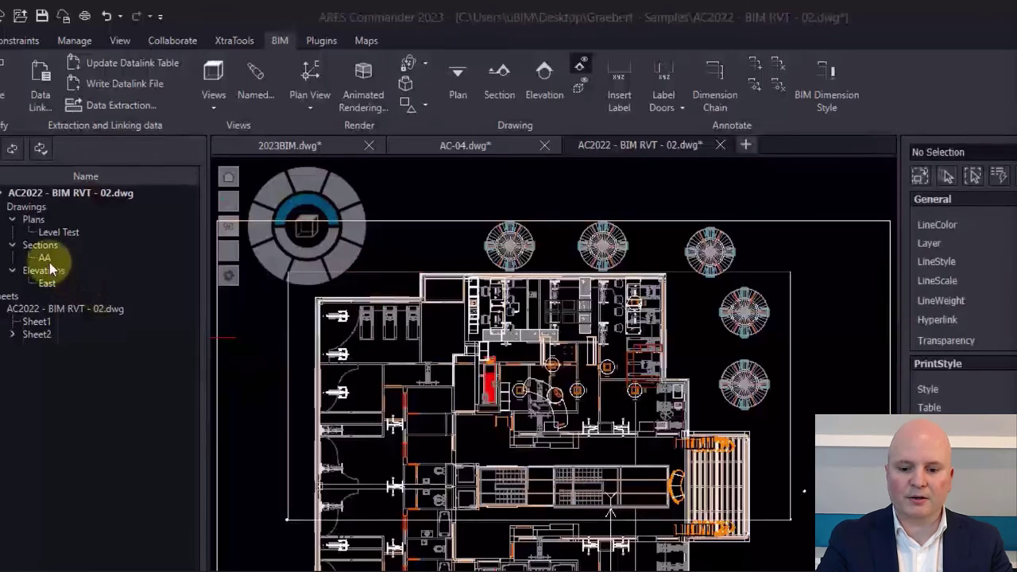
{"action": "double_click", "coordinate": [47, 259]}
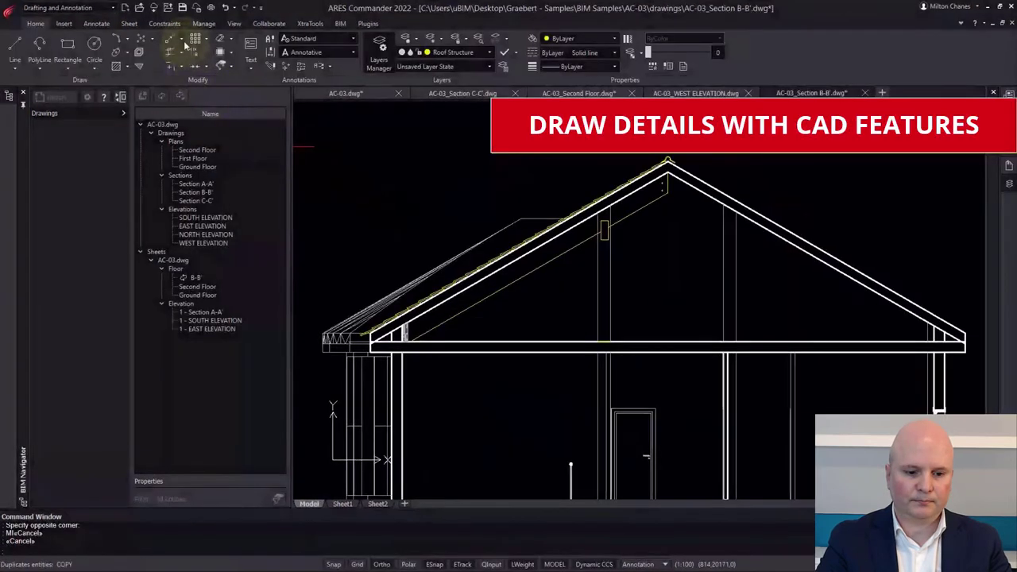
- Mirror the window-selected left roof eave detail about a vertical line from the roof apex
{"action": "left_click", "coordinate": [182, 42]}
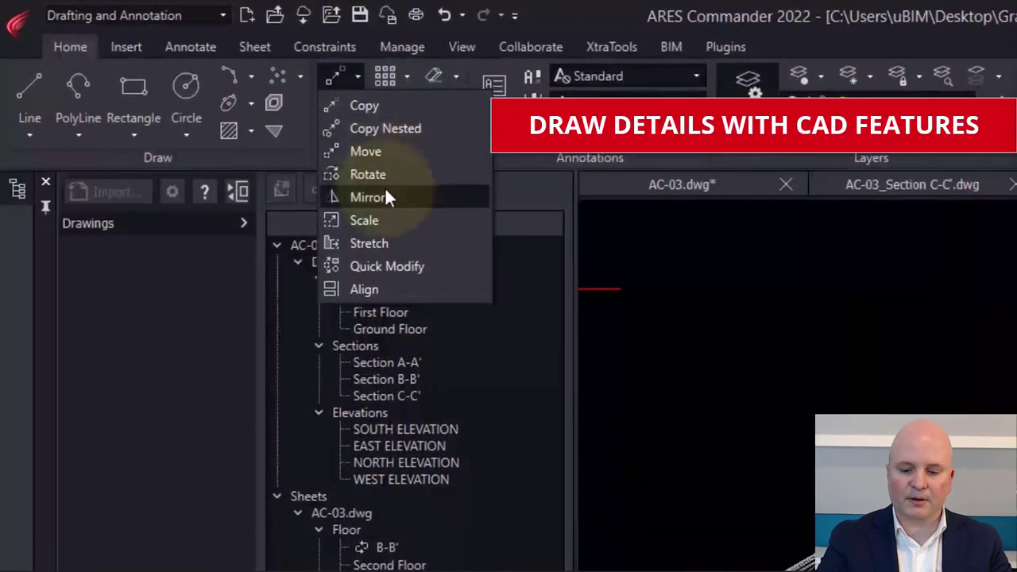
{"action": "left_click", "coordinate": [332, 178]}
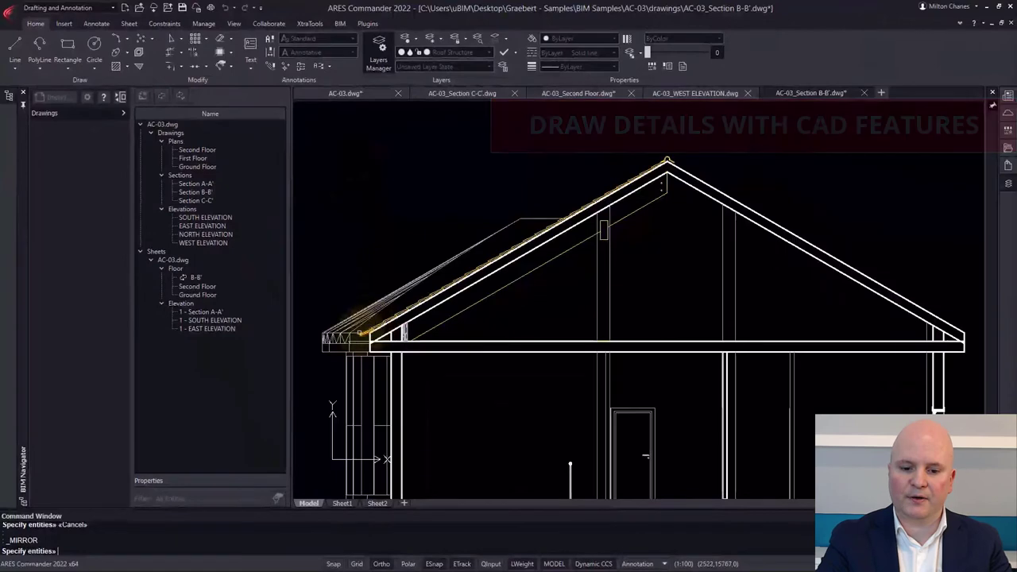
{"action": "left_click", "coordinate": [401, 407]}
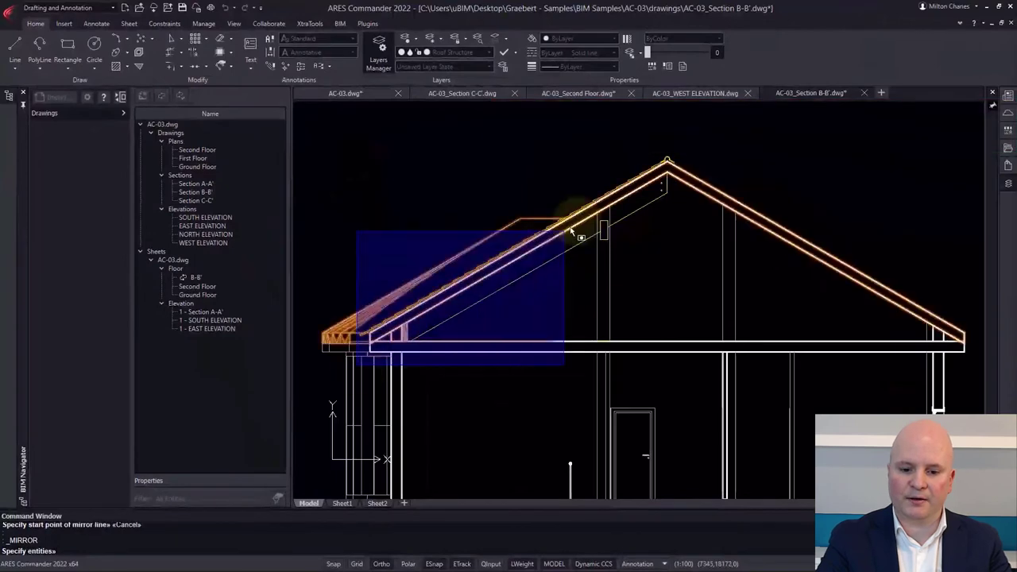
{"action": "left_click", "coordinate": [782, 150]}
{"action": "key", "text": "Return"}
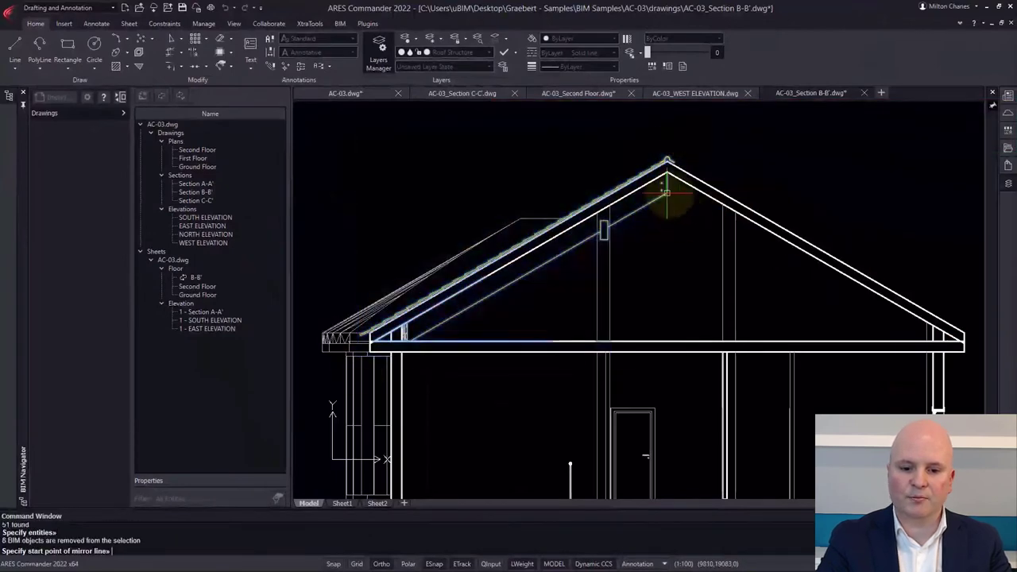
{"action": "left_click", "coordinate": [667, 162]}
{"action": "left_click", "coordinate": [654, 242]}
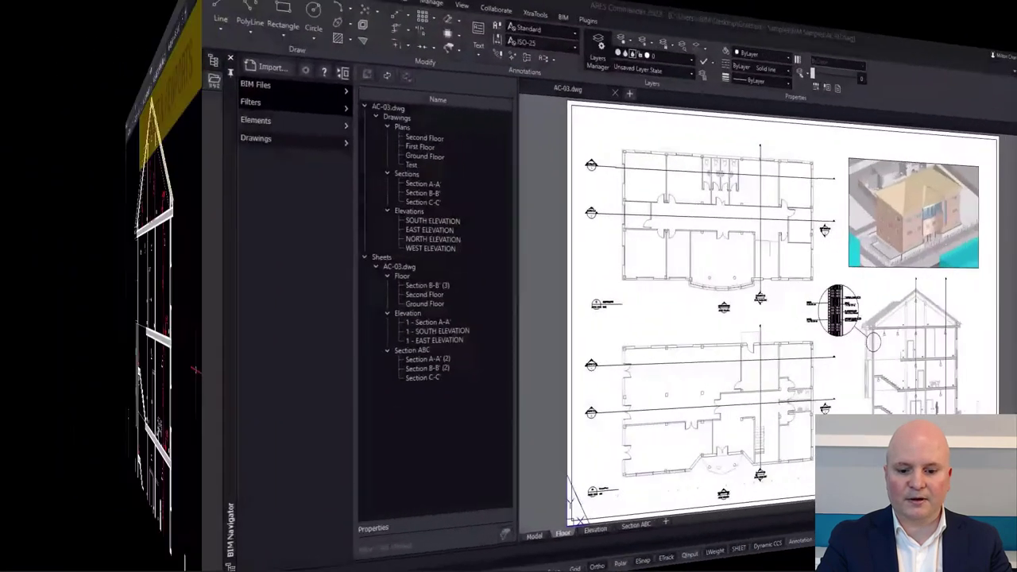
- Open the Sheet Set Manager and display the BIM Drawings sheet set's Model Views
{"action": "scroll", "coordinate": [720, 334], "scroll_direction": "up", "scroll_amount": 5}
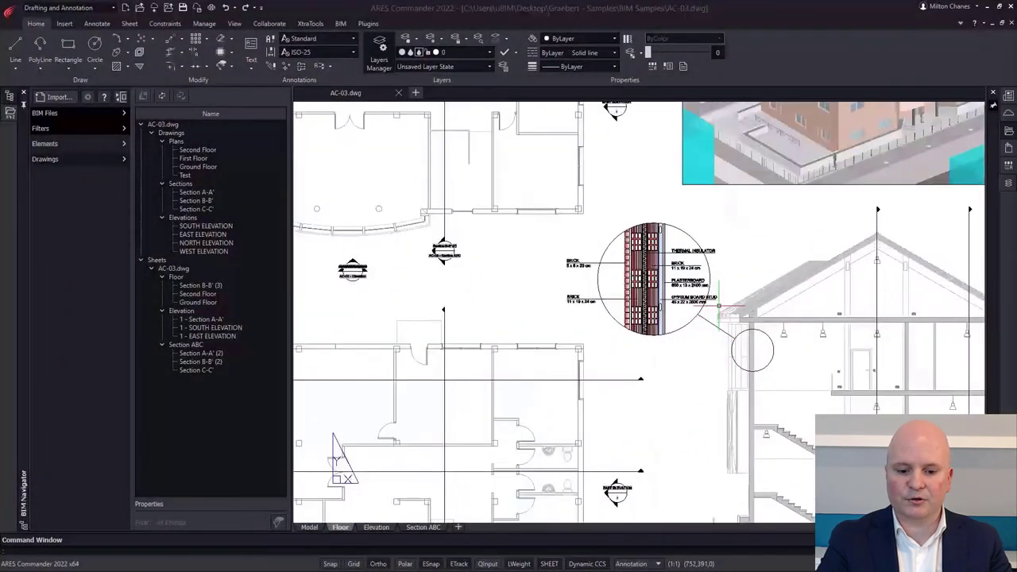
{"action": "scroll", "coordinate": [740, 289], "scroll_direction": "up", "scroll_amount": 1}
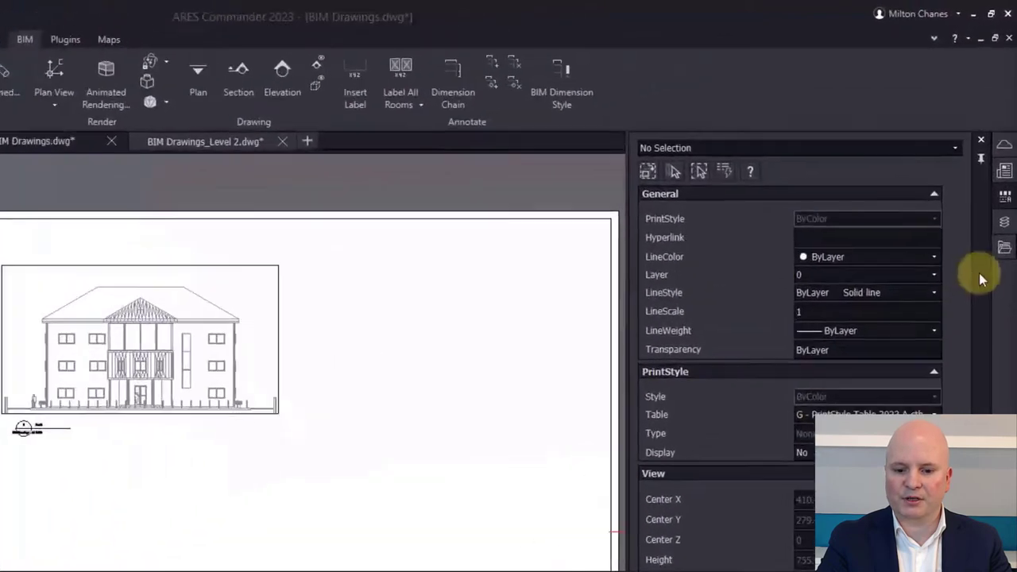
{"action": "left_click", "coordinate": [1001, 270]}
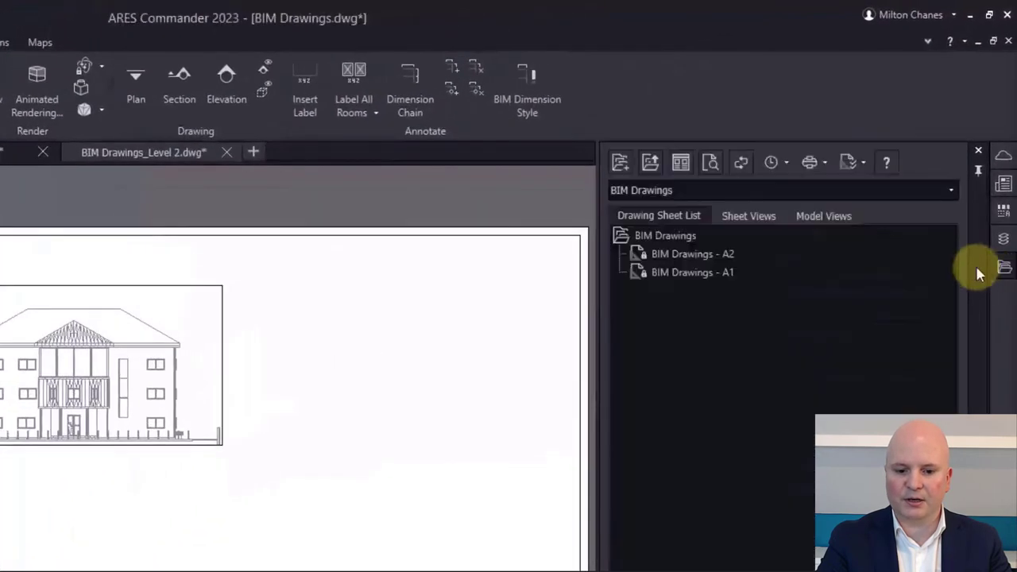
{"action": "left_click", "coordinate": [830, 218]}
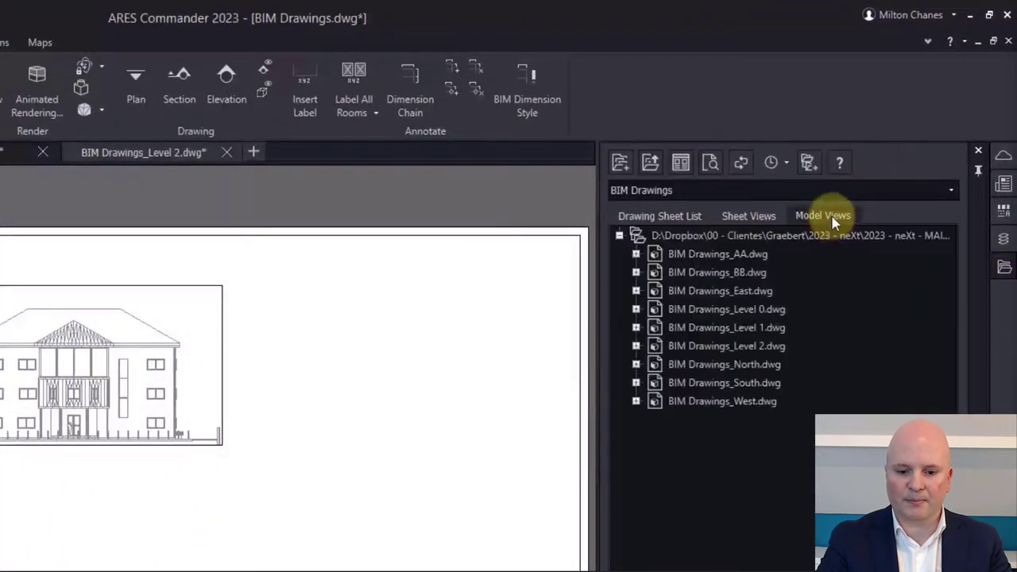
- Place section AA from BIM Drawings_AA.dwg onto sheet A1
{"action": "left_click", "coordinate": [636, 253]}
{"action": "left_click", "coordinate": [688, 275]}
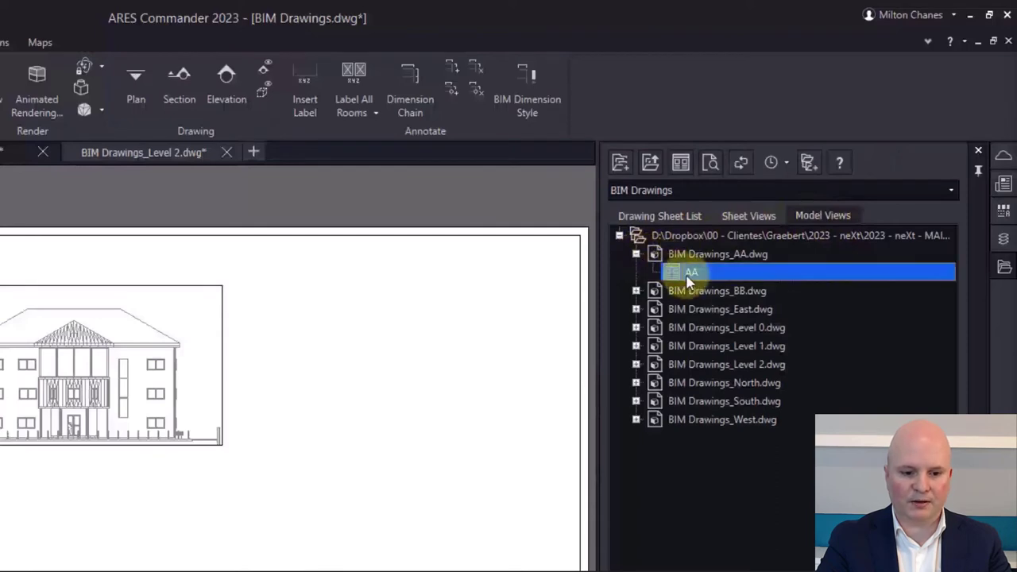
{"action": "right_click", "coordinate": [688, 280]}
{"action": "left_click", "coordinate": [725, 312]}
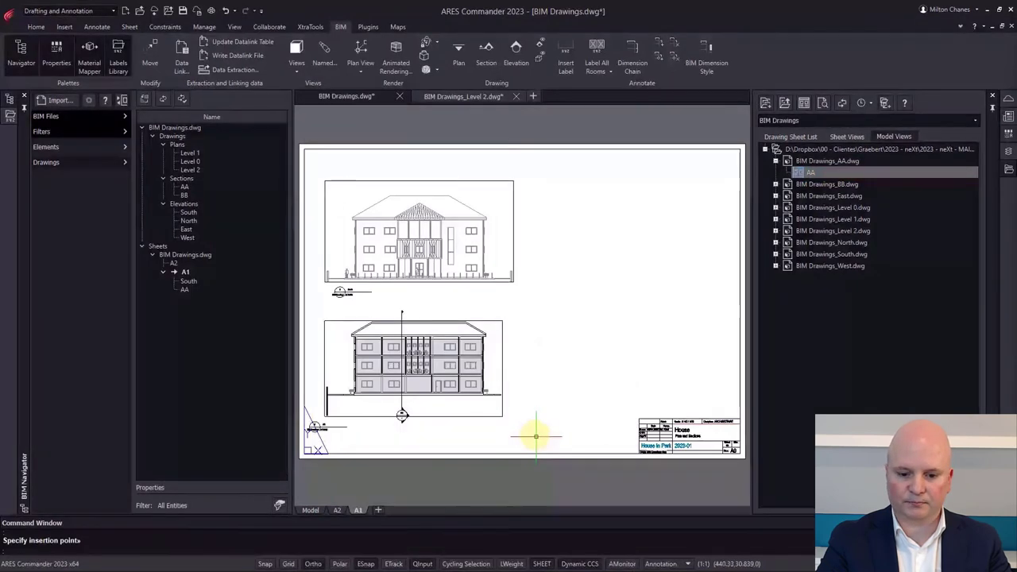
- Place section BB at 1:100 to the right of the lower elevation
{"action": "right_click", "coordinate": [188, 196]}
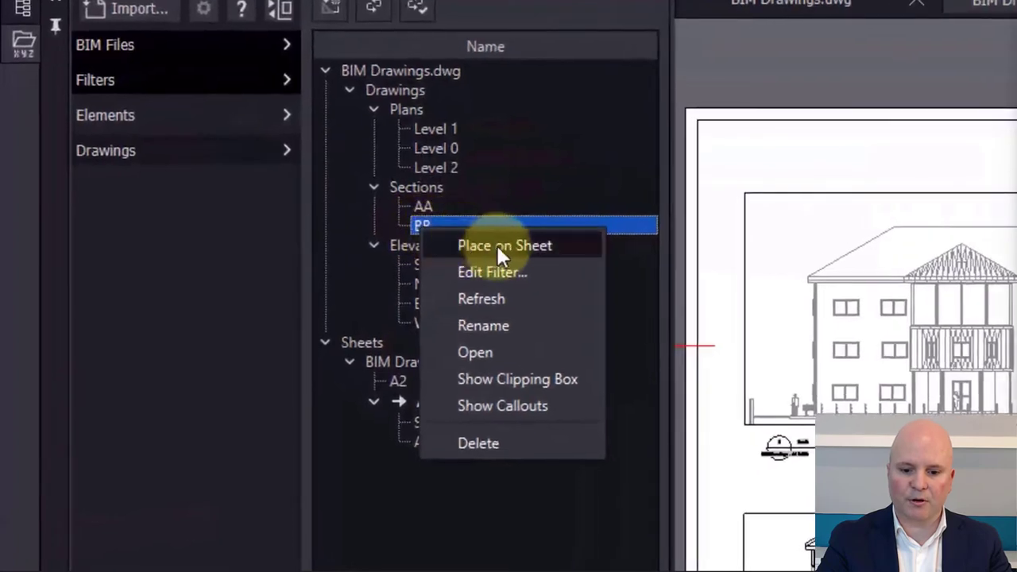
{"action": "left_click", "coordinate": [501, 245]}
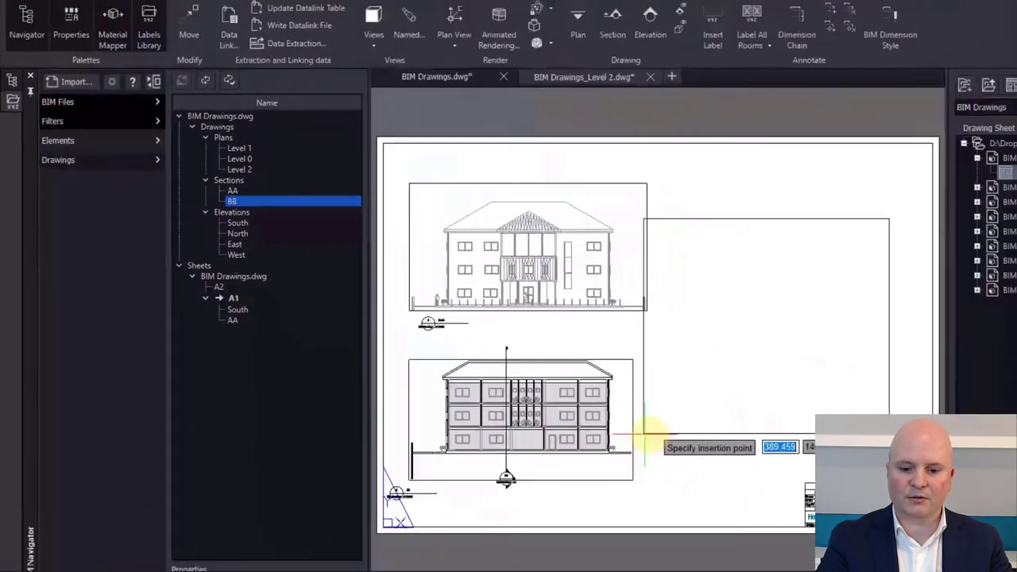
{"action": "right_click", "coordinate": [526, 388]}
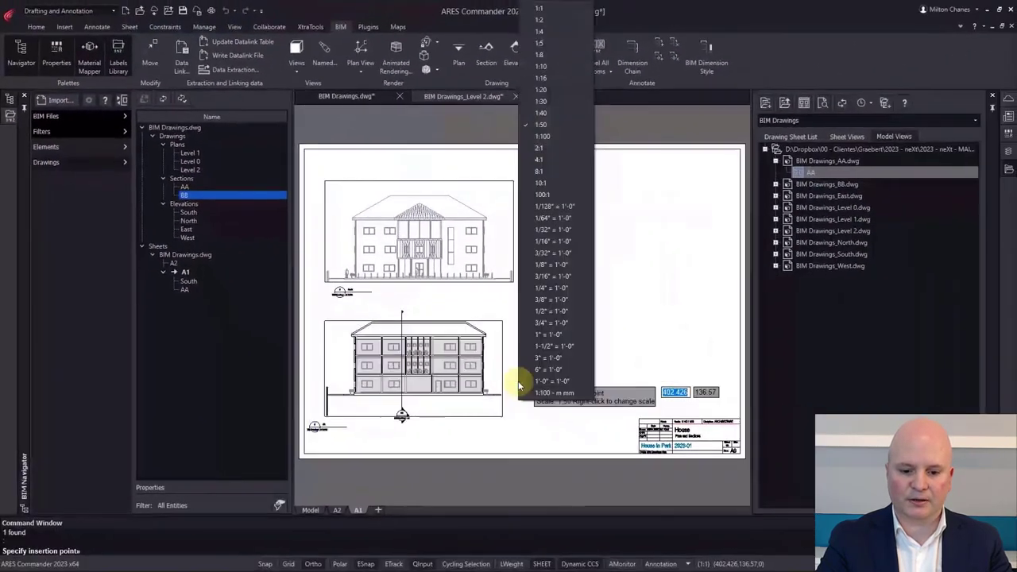
{"action": "left_click", "coordinate": [552, 137]}
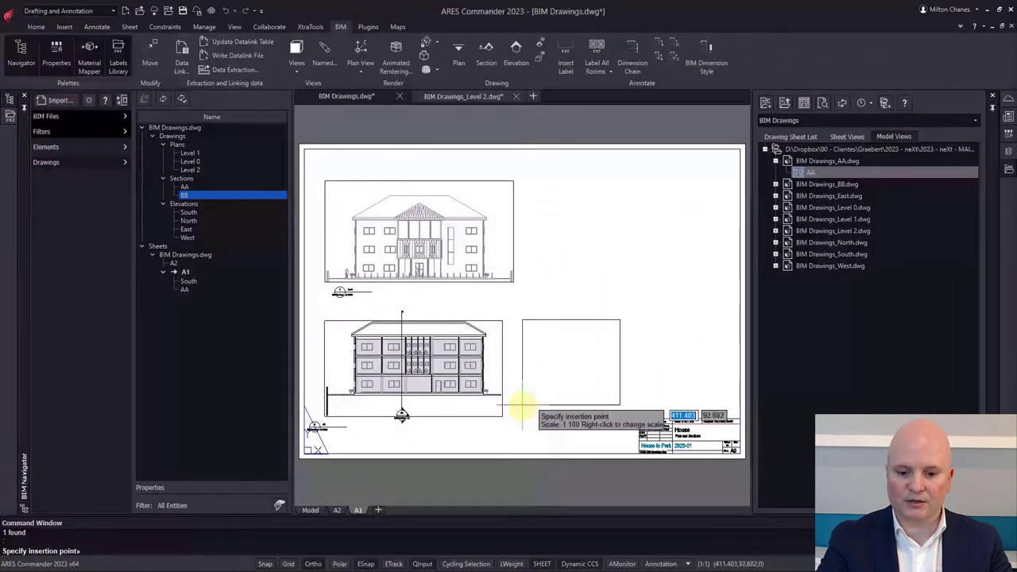
{"action": "left_click", "coordinate": [522, 407]}
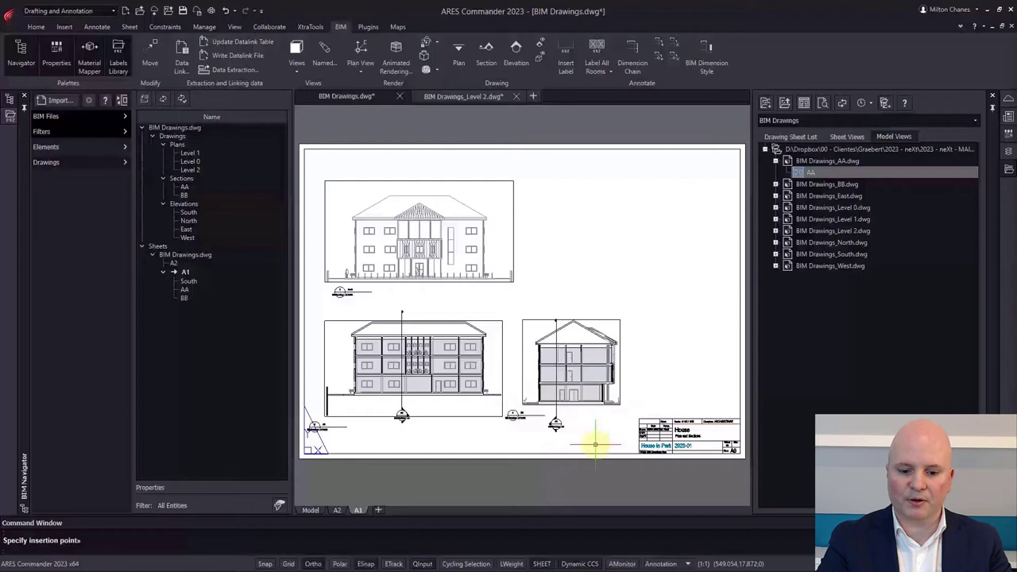
- Place the Level 2 plan at the sheet's upper right
{"action": "left_click", "coordinate": [191, 170]}
{"action": "right_click", "coordinate": [191, 170]}
{"action": "left_click", "coordinate": [204, 172]}
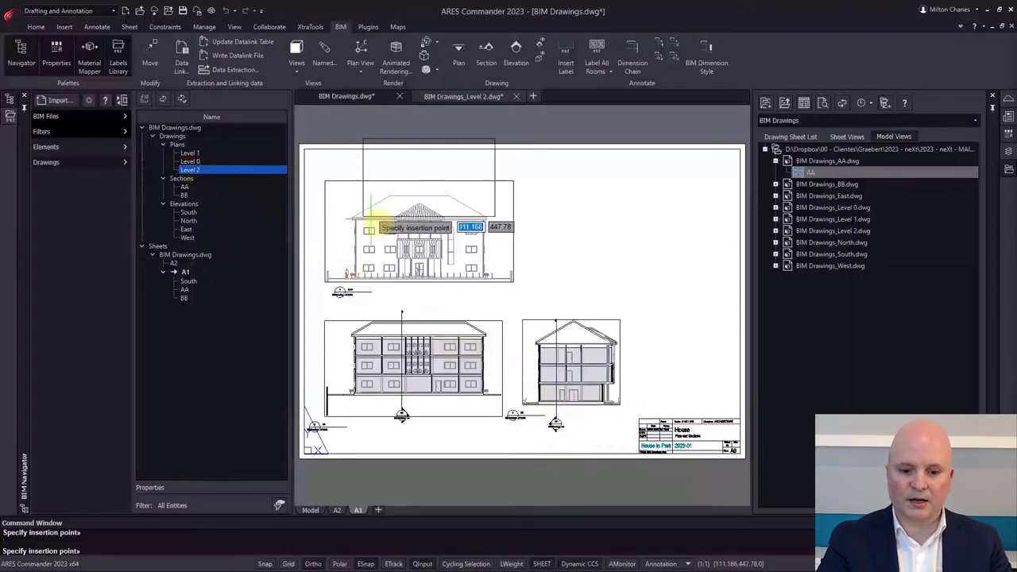
{"action": "left_click", "coordinate": [556, 266]}
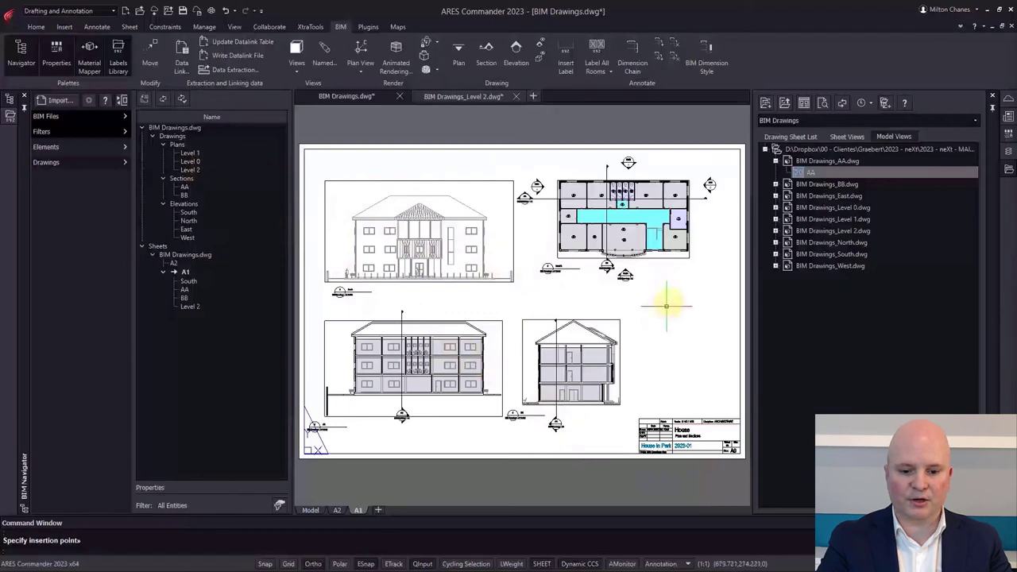
{"action": "scroll", "coordinate": [601, 194], "scroll_direction": "up", "scroll_amount": 6}
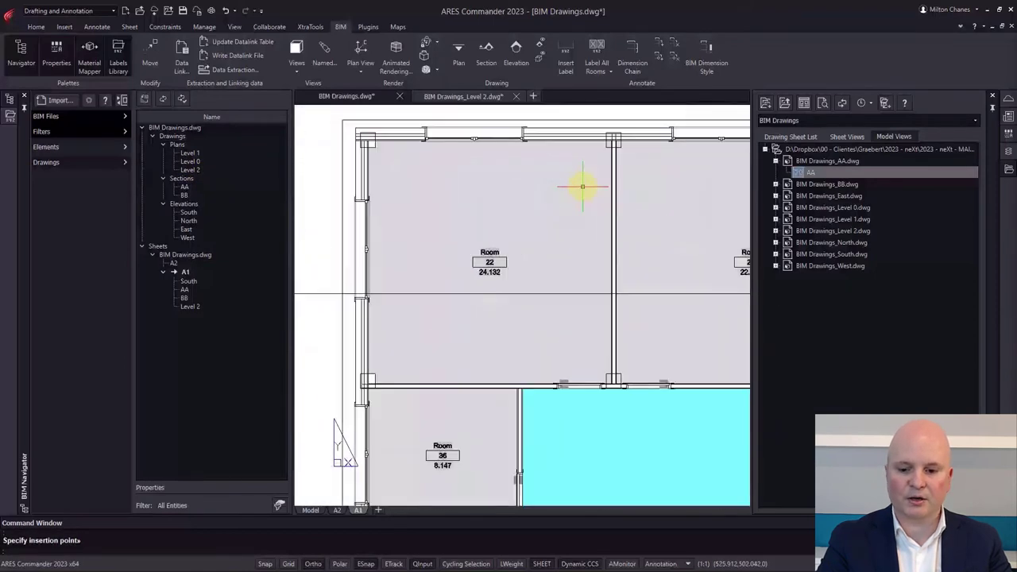
{"action": "scroll", "coordinate": [582, 186], "scroll_direction": "down", "scroll_amount": 6}
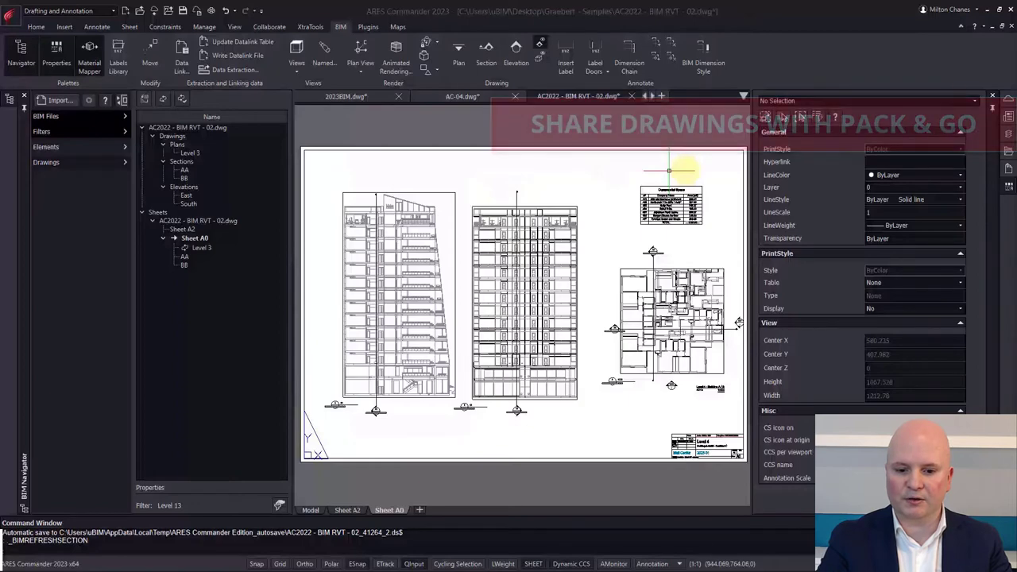
- Pack and Go the whole sheet set with both sheets into zip 'BIM PackNGo'
{"action": "left_click", "coordinate": [1003, 151]}
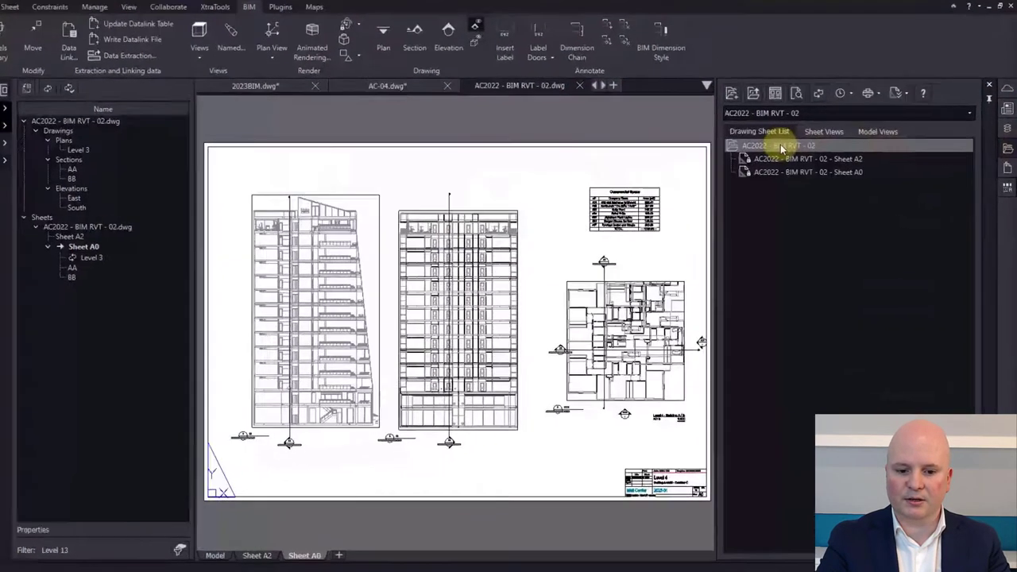
{"action": "right_click", "coordinate": [810, 151]}
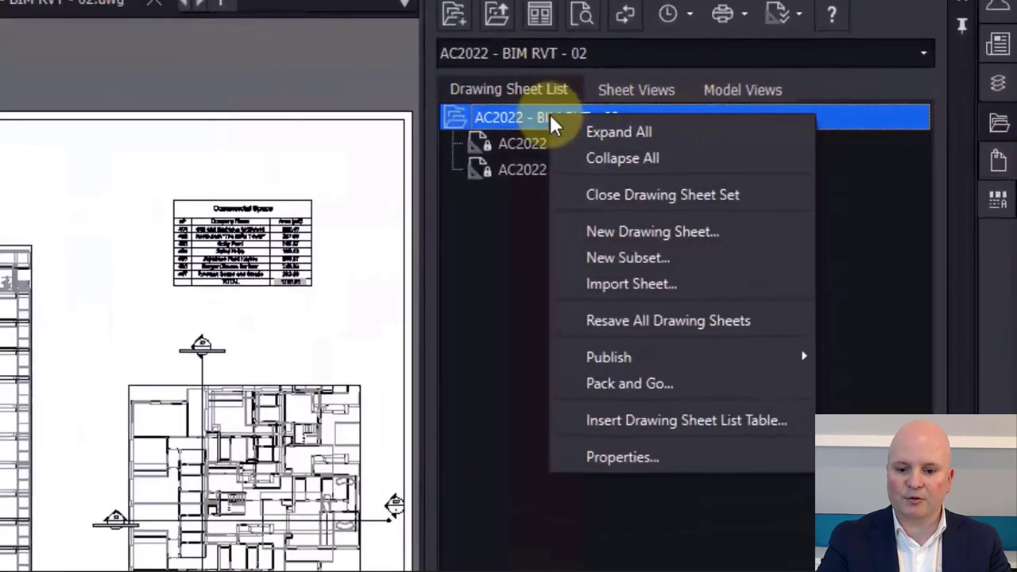
{"action": "left_click", "coordinate": [639, 383]}
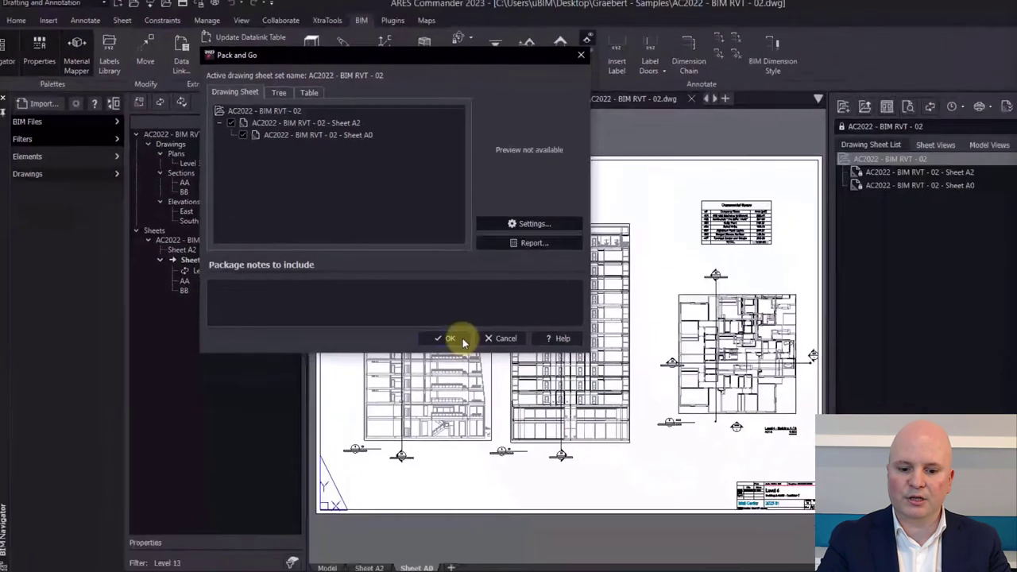
{"action": "left_click", "coordinate": [604, 480]}
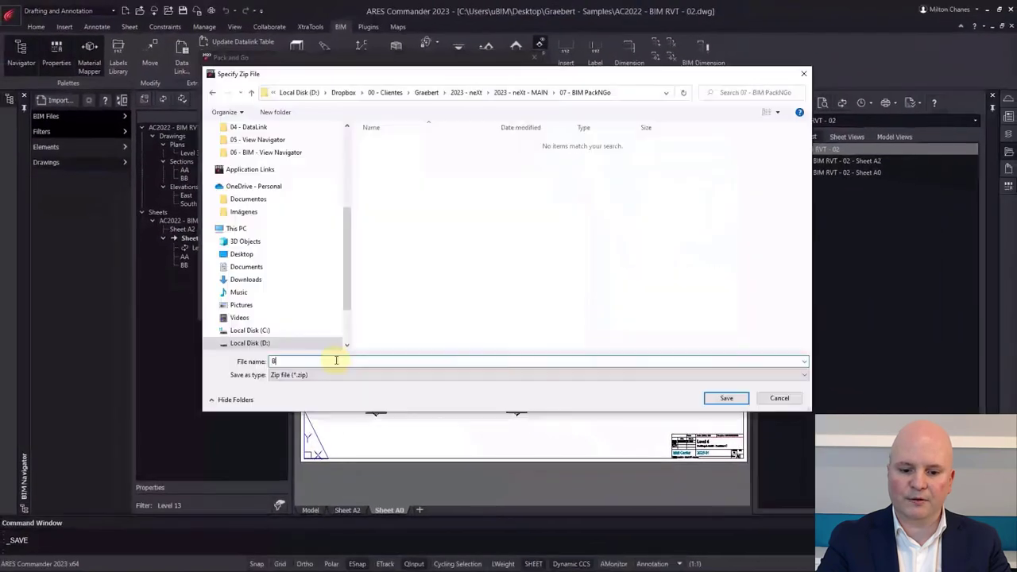
{"action": "type", "text": "BIM PackNGo"}
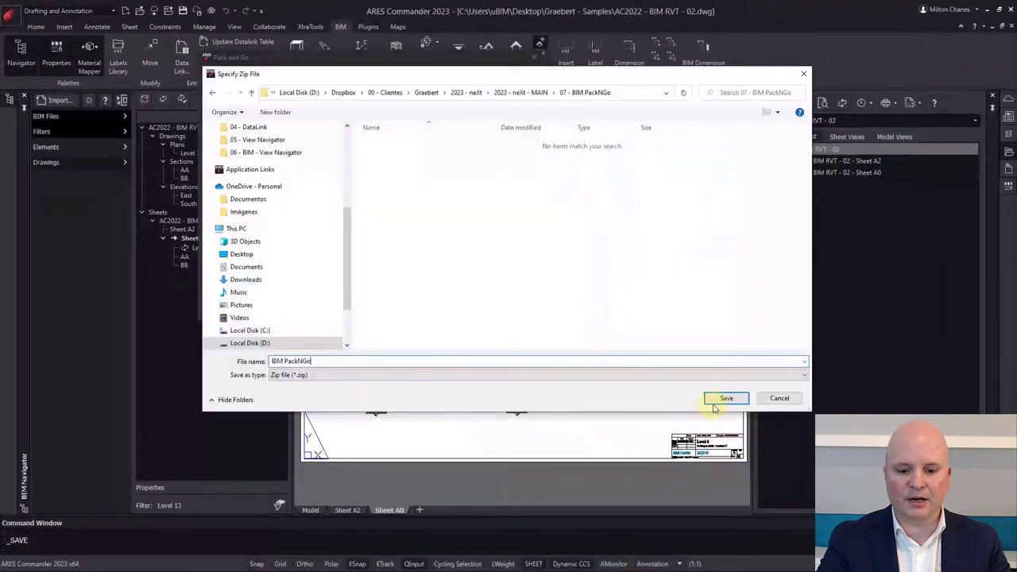
{"action": "left_click", "coordinate": [725, 398]}
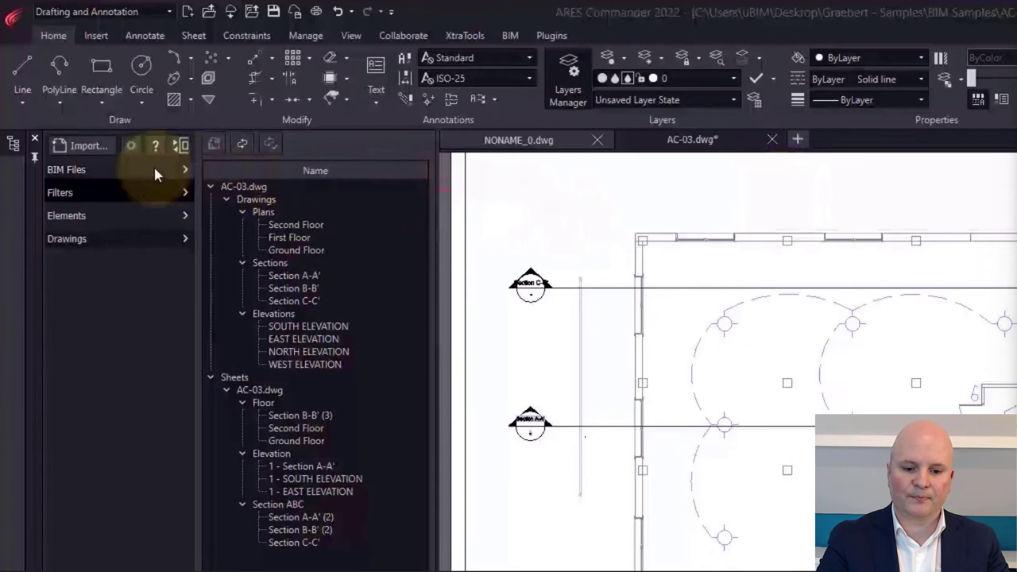
- Inspect the linked Bata Building IFC model in the BIM Files list
{"action": "left_click", "coordinate": [108, 118]}
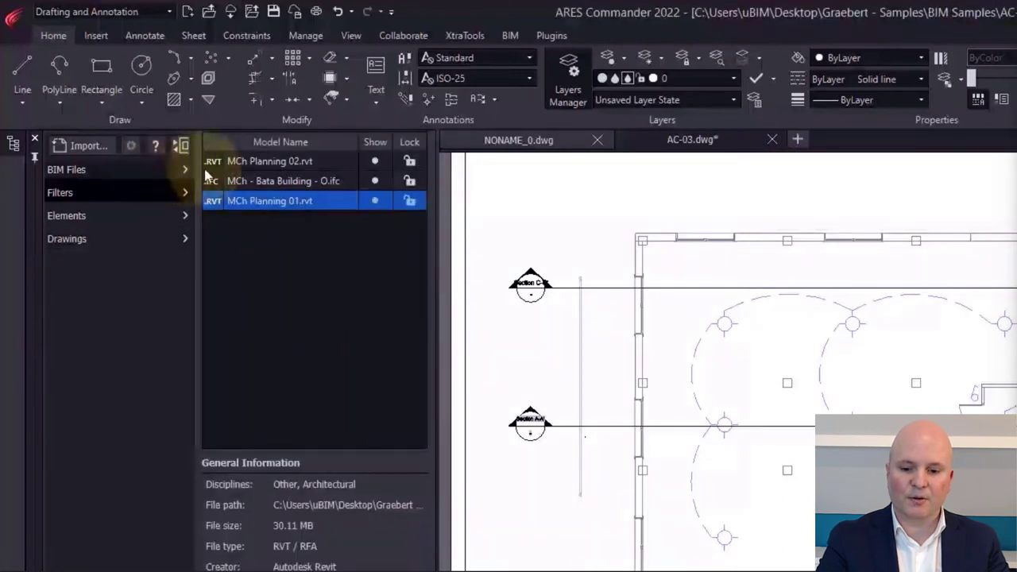
{"action": "left_click", "coordinate": [322, 181]}
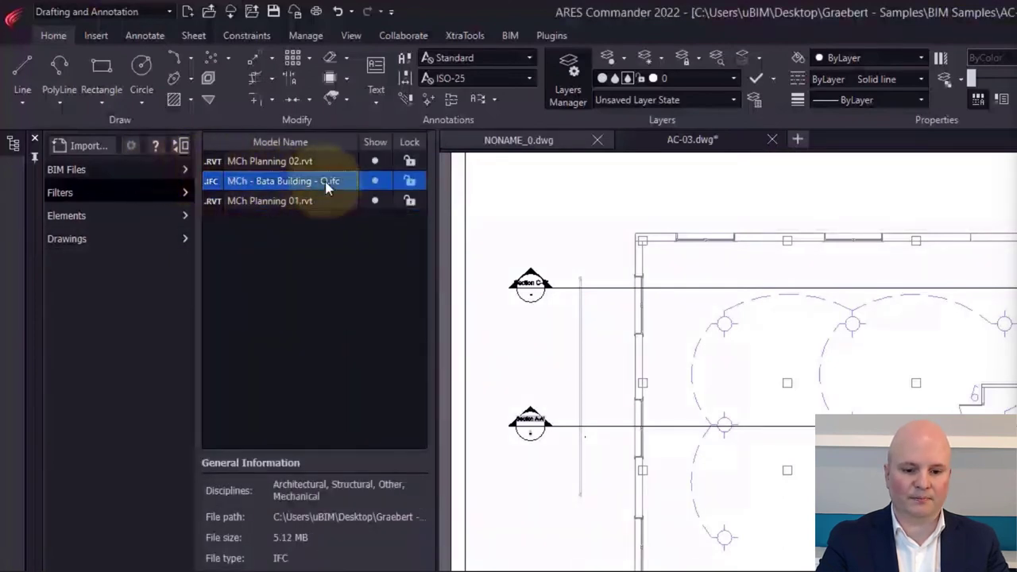
{"action": "right_click", "coordinate": [325, 181]}
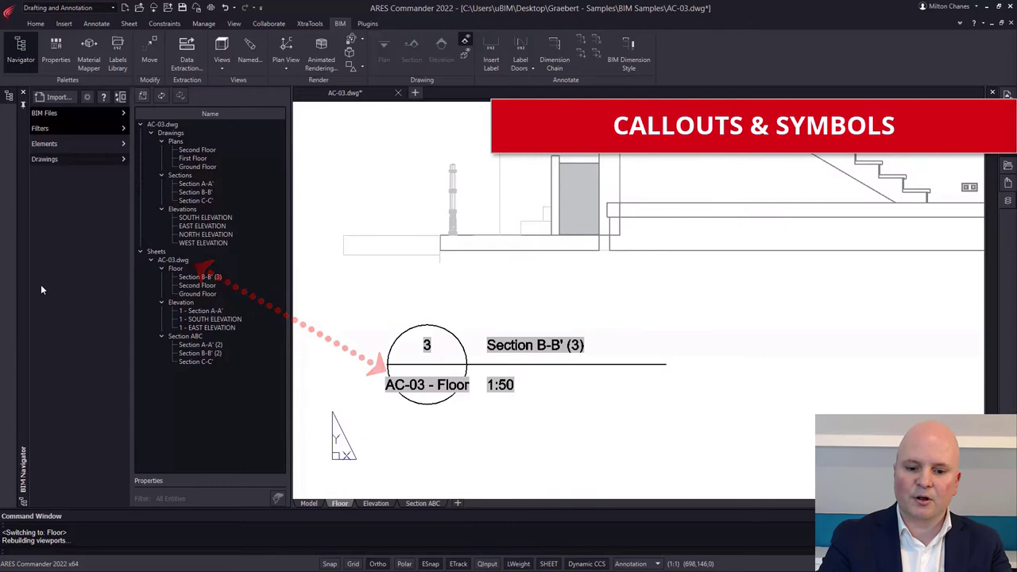
- Pan the Floor sheet from the section callout across to the floor plan
{"action": "scroll", "coordinate": [538, 300], "scroll_direction": "down", "scroll_amount": 3}
{"action": "mouse_move", "coordinate": [538, 300]}
{"action": "middle_mouse_down"}
{"action": "mouse_move", "coordinate": [558, 310]}
{"action": "mouse_move", "coordinate": [585, 431]}
{"action": "middle_mouse_up"}
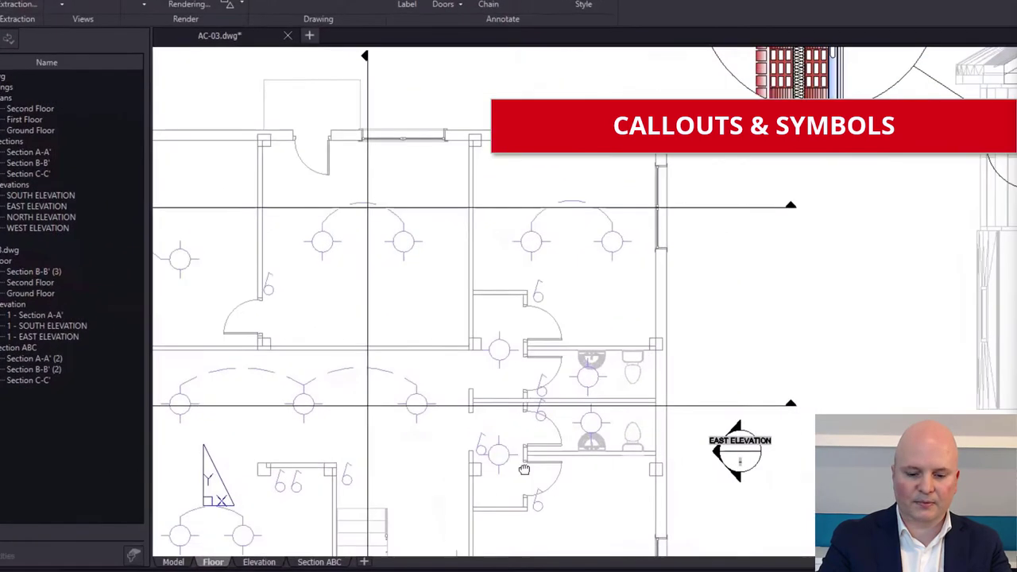
{"action": "middle_click_drag", "start_coordinate": [525, 470], "coordinate": [716, 434]}
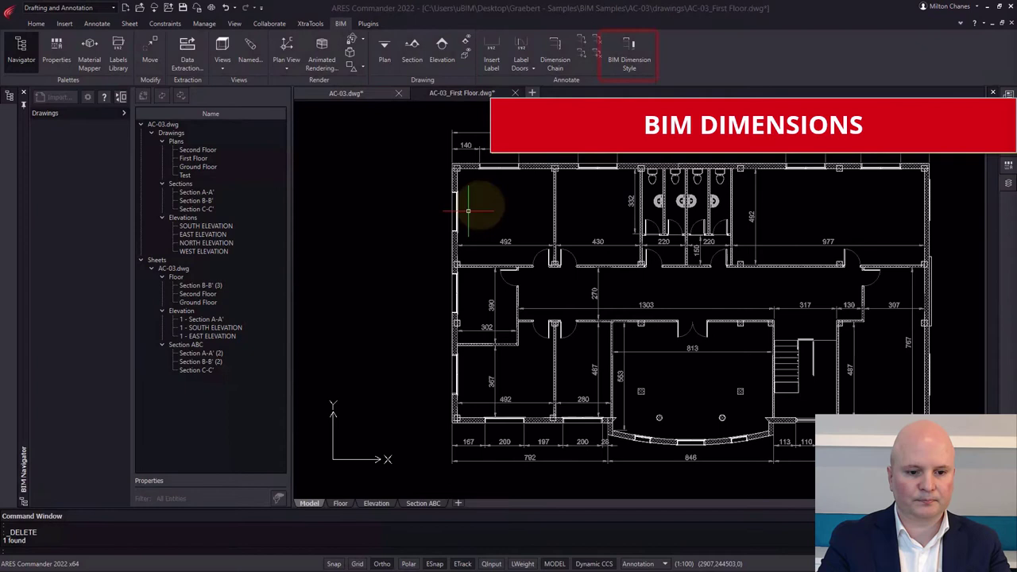
- Delete the 'BIM Dimension Style - 3 Chains' dimension style
{"action": "left_click", "coordinate": [628, 61]}
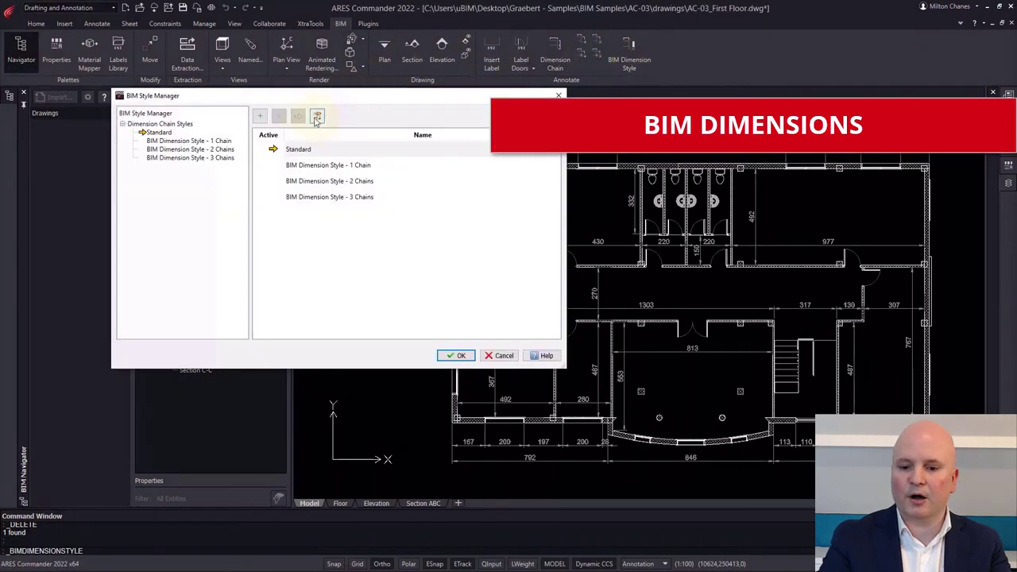
{"action": "left_click", "coordinate": [205, 159]}
{"action": "right_click", "coordinate": [205, 162]}
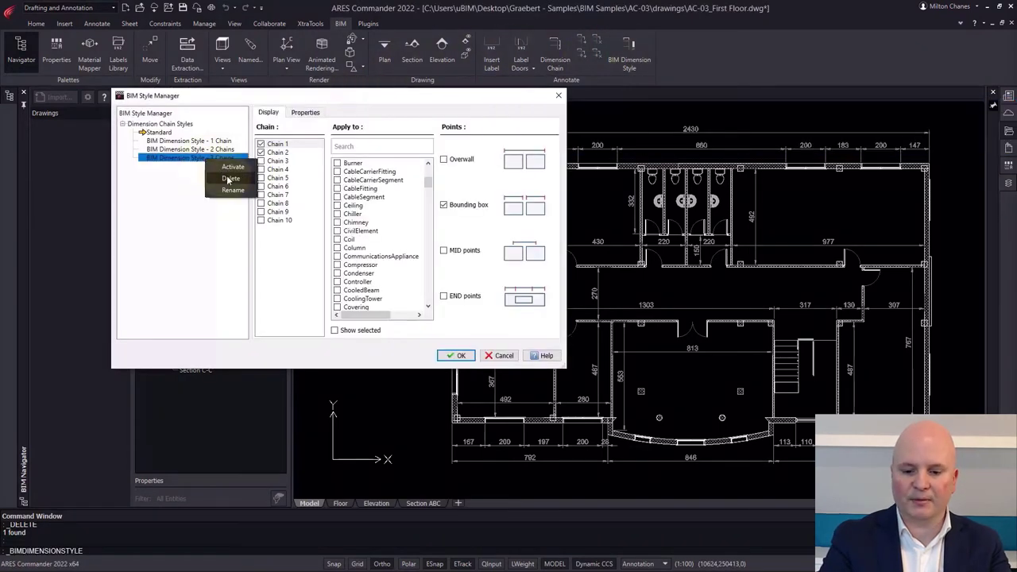
{"action": "left_click", "coordinate": [230, 182]}
{"action": "left_click", "coordinate": [454, 355]}
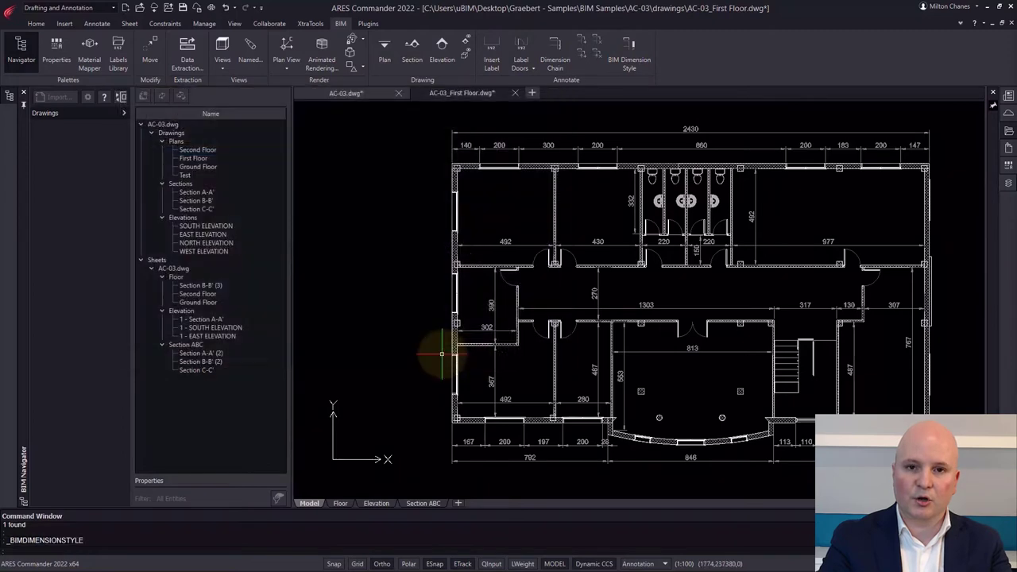
- Add a vertical dimension chain on the left wall: 146, 200, 215, 200, 215, 200, 146
{"action": "left_click", "coordinate": [556, 60]}
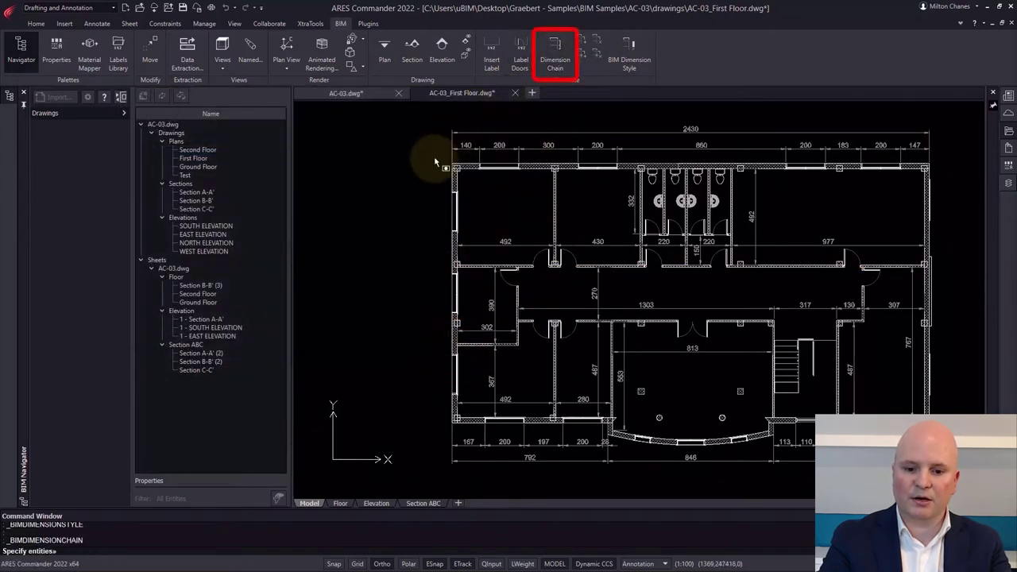
{"action": "left_click_drag", "start_coordinate": [433, 158], "coordinate": [467, 437]}
{"action": "key", "text": "Return"}
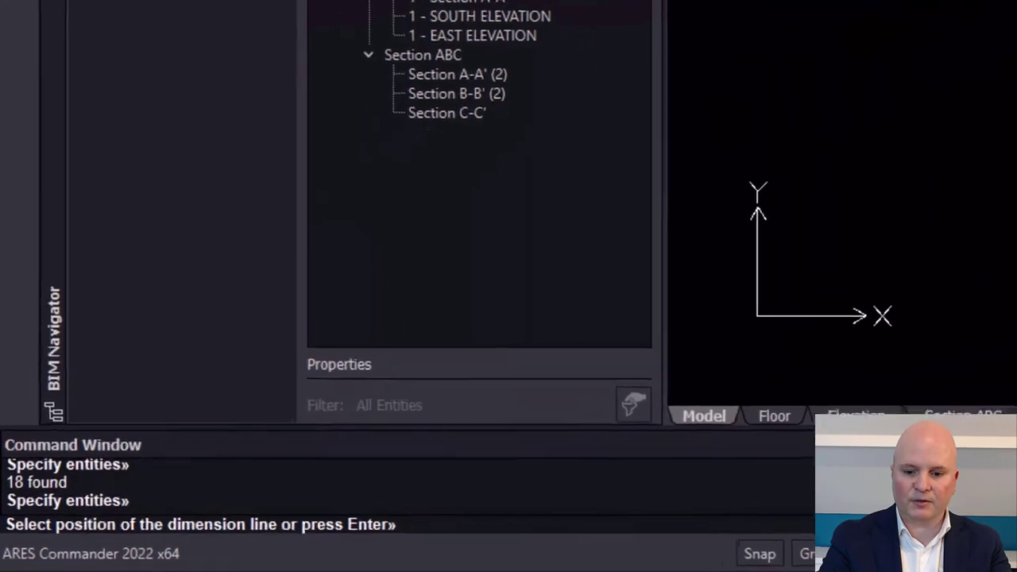
{"action": "key", "text": "Return"}
{"action": "type", "text": "v"}
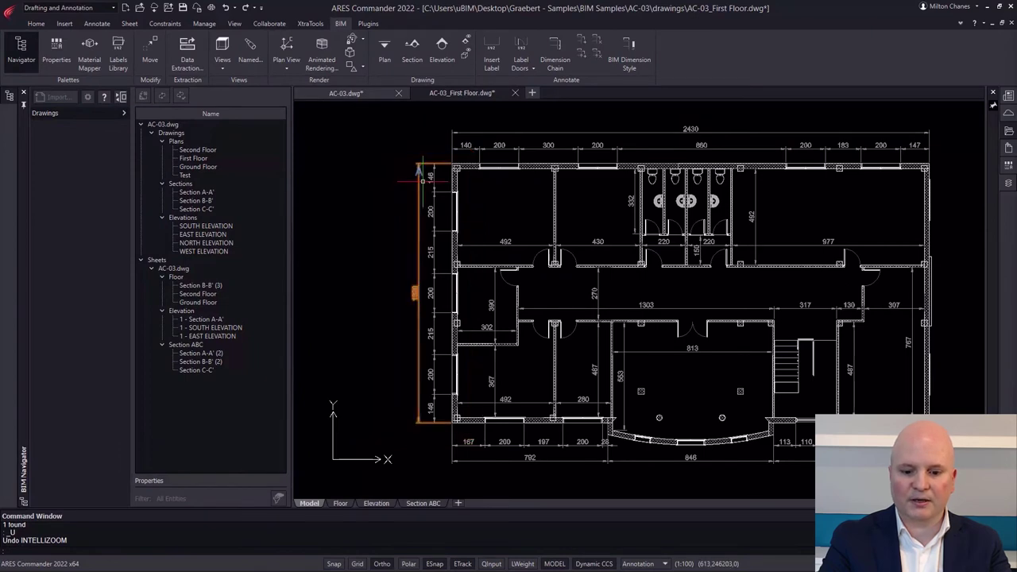
{"action": "scroll", "coordinate": [466, 155], "scroll_direction": "up", "scroll_amount": 5}
{"action": "middle_click_drag", "start_coordinate": [495, 183], "coordinate": [589, 300]}
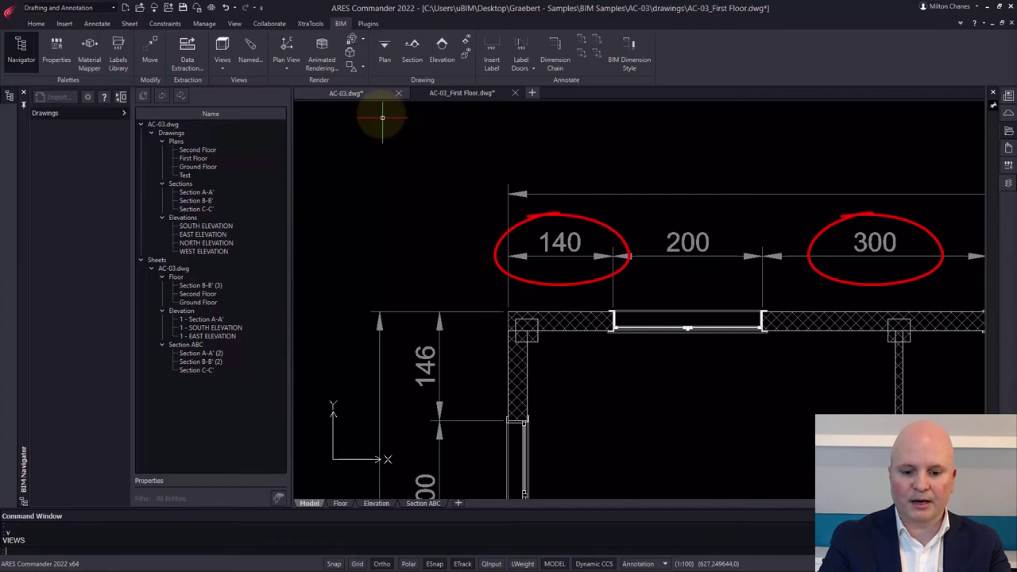
- Reload MCh - Bata Building - O.ifc from New Version IFC and review AC-03_First Floor
{"action": "left_click", "coordinate": [370, 95]}
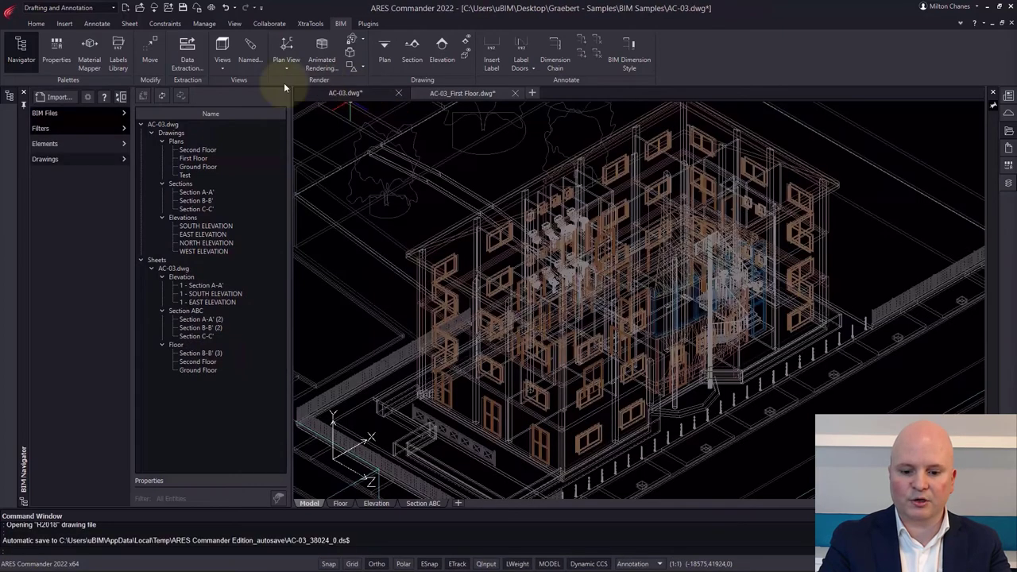
{"action": "left_click", "coordinate": [89, 112]}
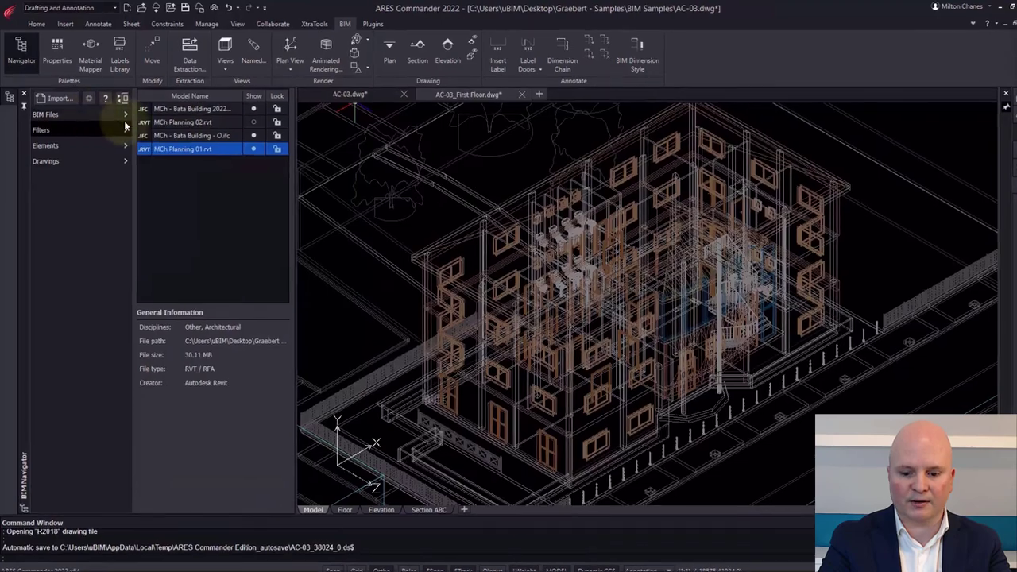
{"action": "right_click", "coordinate": [220, 136]}
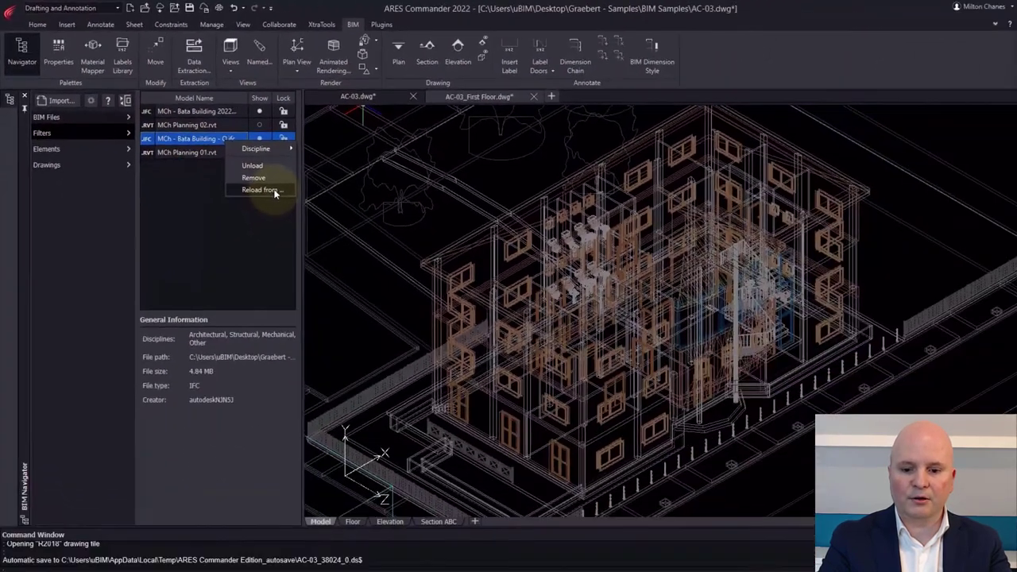
{"action": "left_click", "coordinate": [437, 302]}
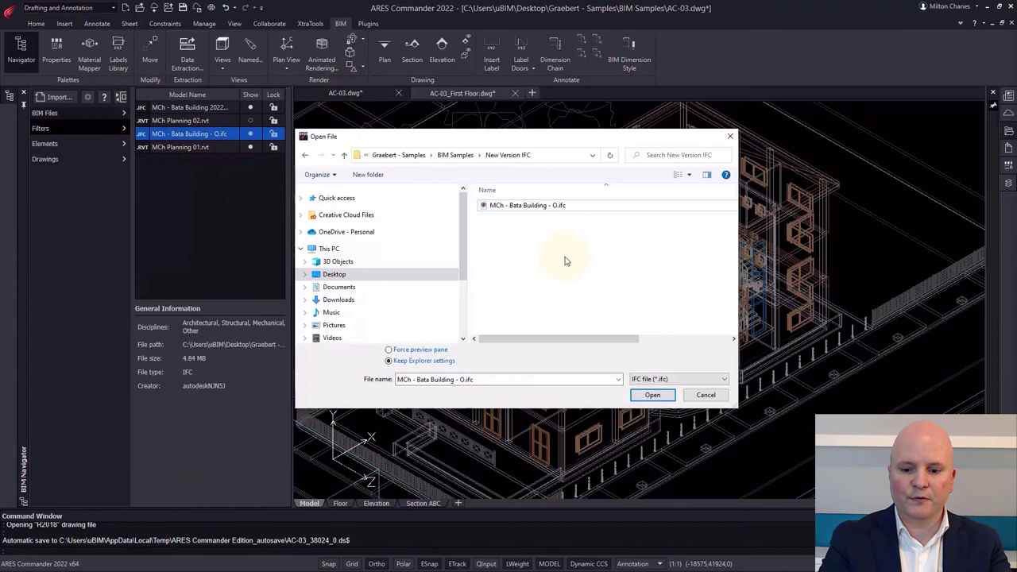
{"action": "left_click", "coordinate": [548, 205]}
{"action": "left_click", "coordinate": [652, 395]}
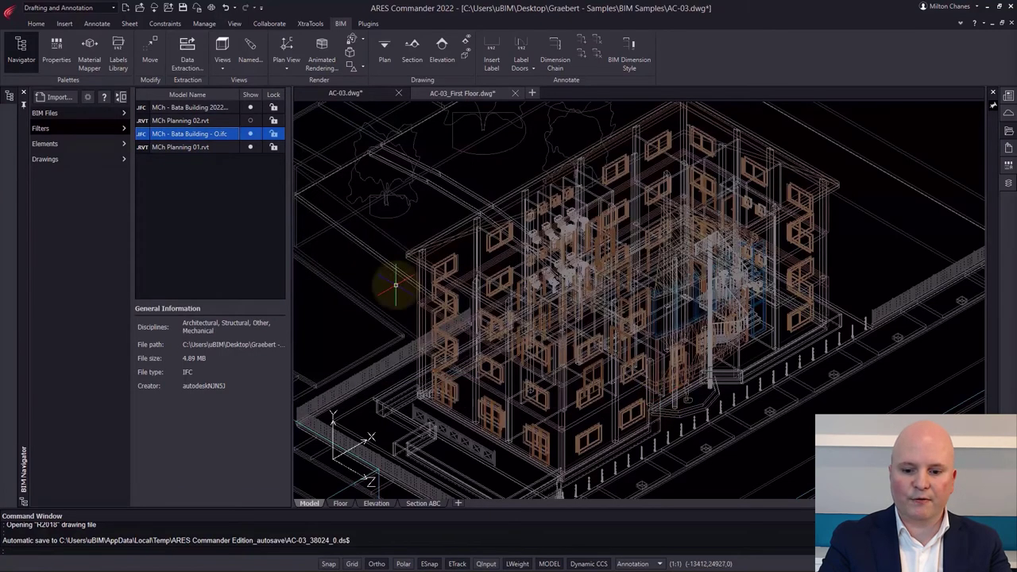
{"action": "left_click", "coordinate": [463, 93]}
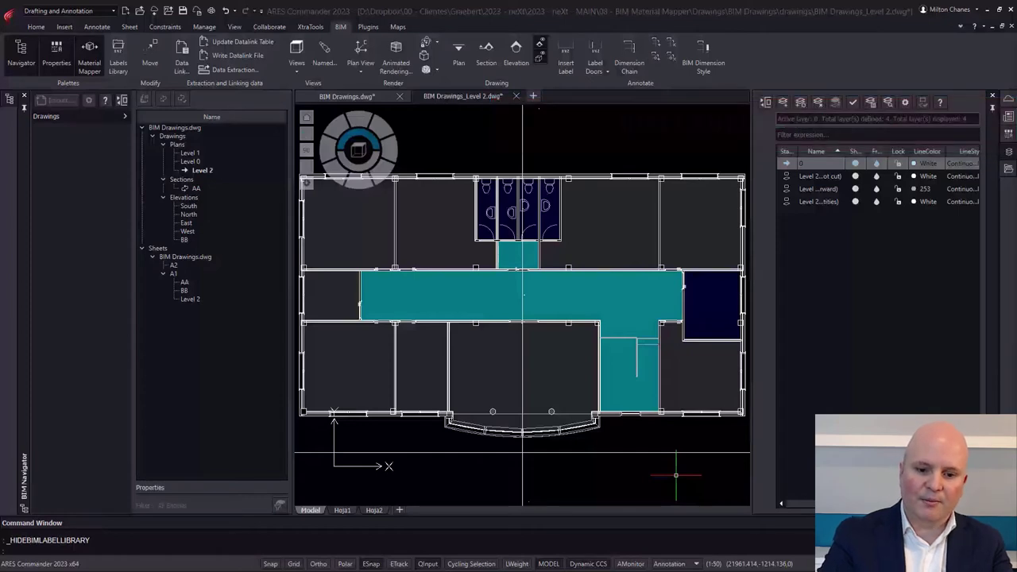
- Preview room labels RoLBL_V1, V4 and V2, then set RoLBL_V2 as default for rooms
{"action": "left_click", "coordinate": [119, 60]}
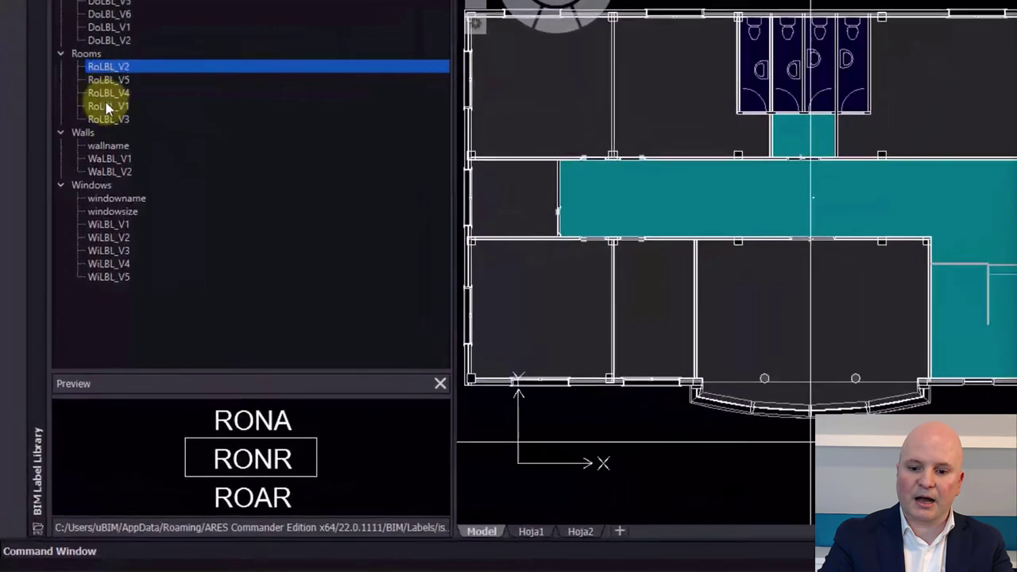
{"action": "left_click", "coordinate": [108, 106]}
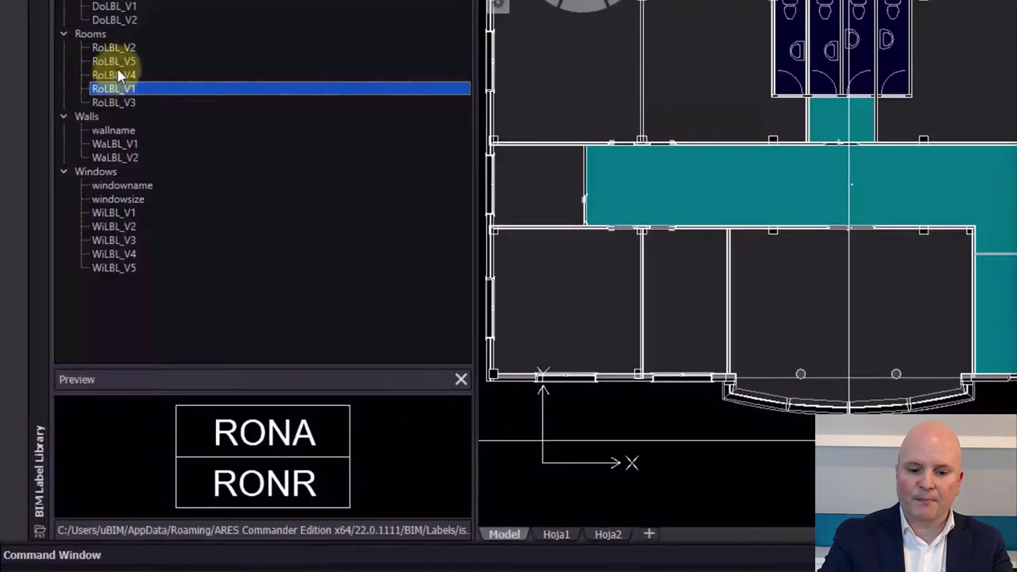
{"action": "left_click", "coordinate": [116, 74]}
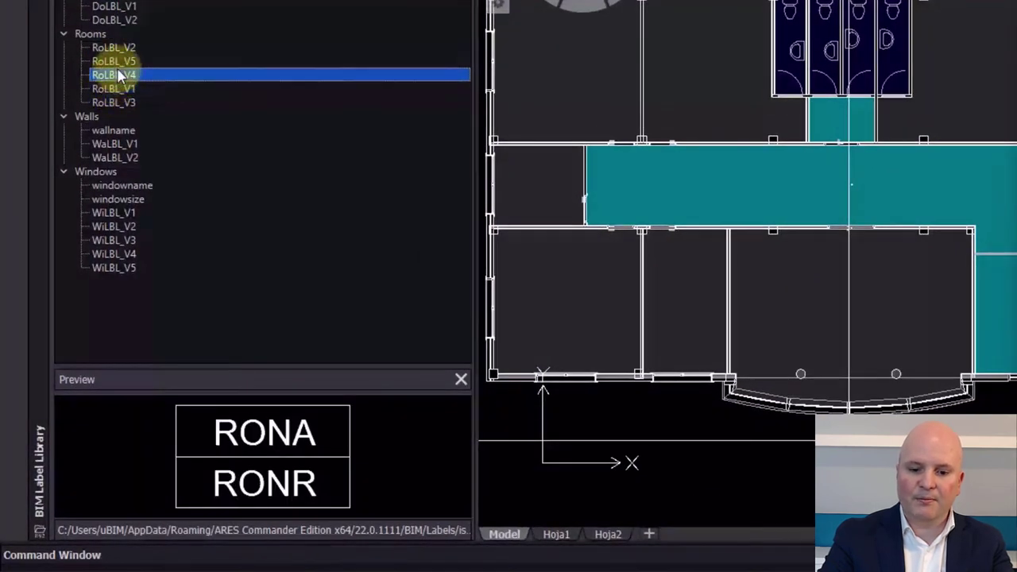
{"action": "left_click", "coordinate": [122, 49]}
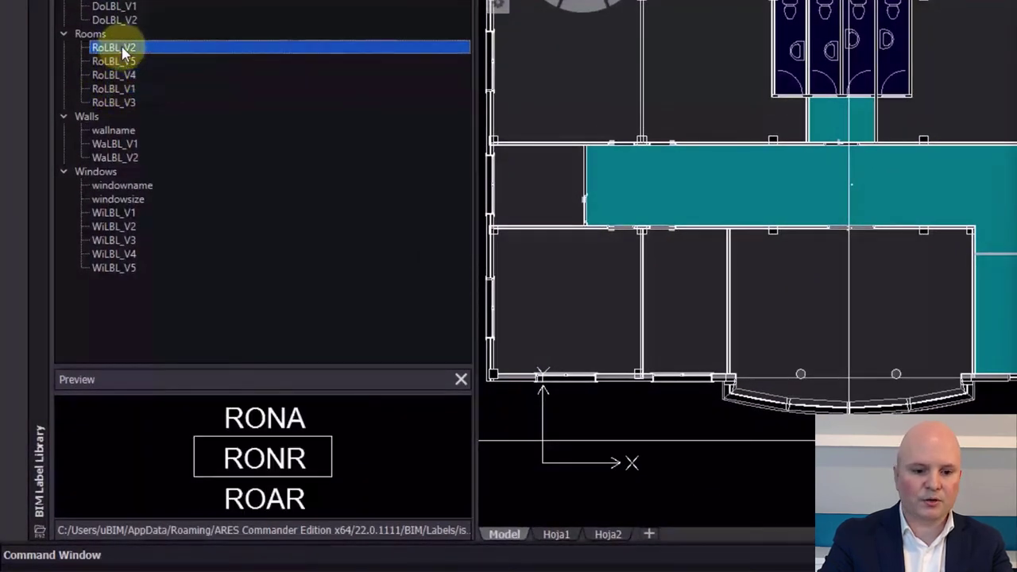
{"action": "right_click", "coordinate": [123, 49]}
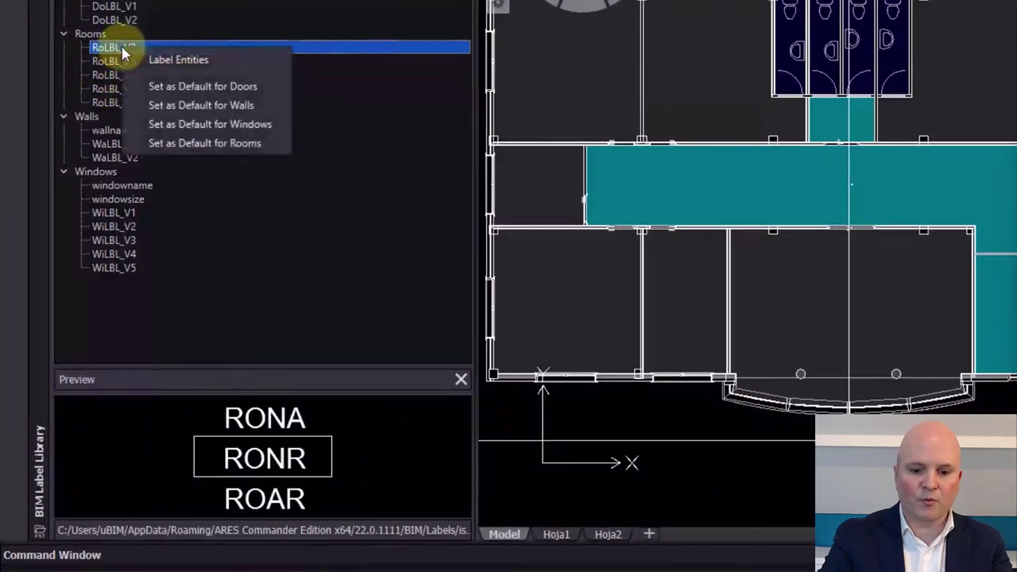
{"action": "left_click", "coordinate": [197, 137]}
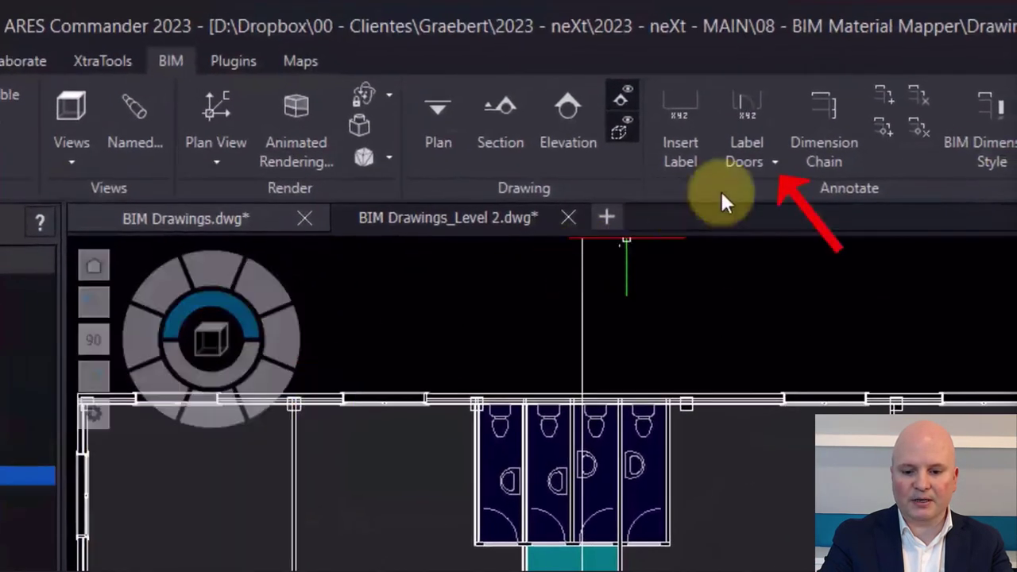
{"action": "left_click", "coordinate": [771, 163]}
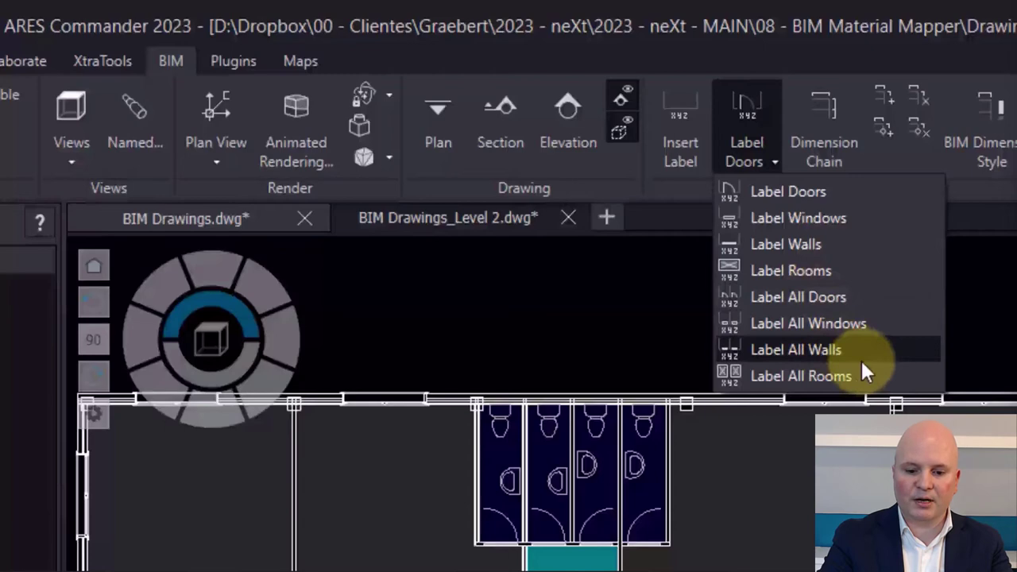
- Label every room on the Level 2 plan with the default room label
{"action": "left_click", "coordinate": [885, 377]}
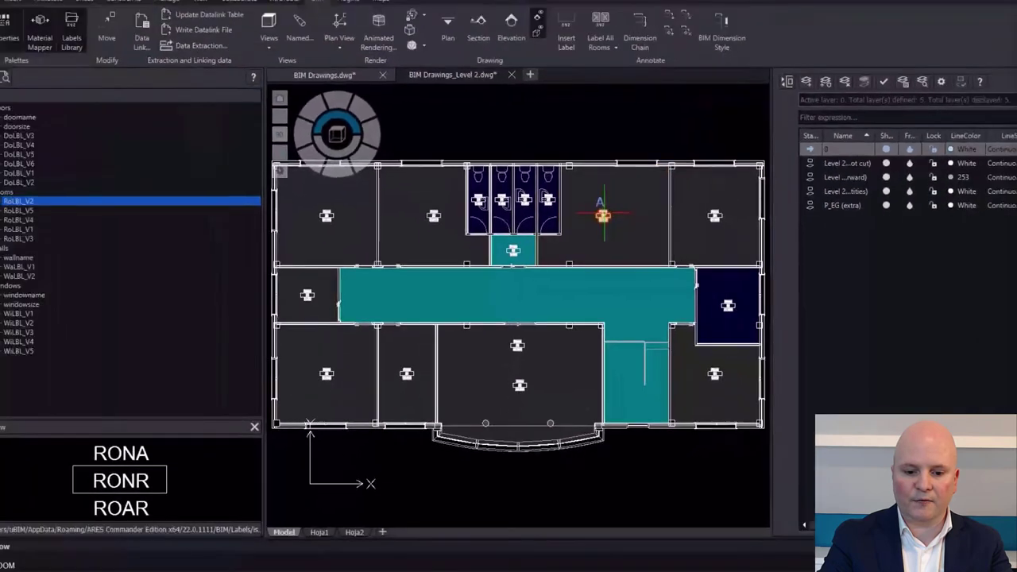
{"action": "scroll", "coordinate": [733, 54], "scroll_direction": "up", "scroll_amount": 5}
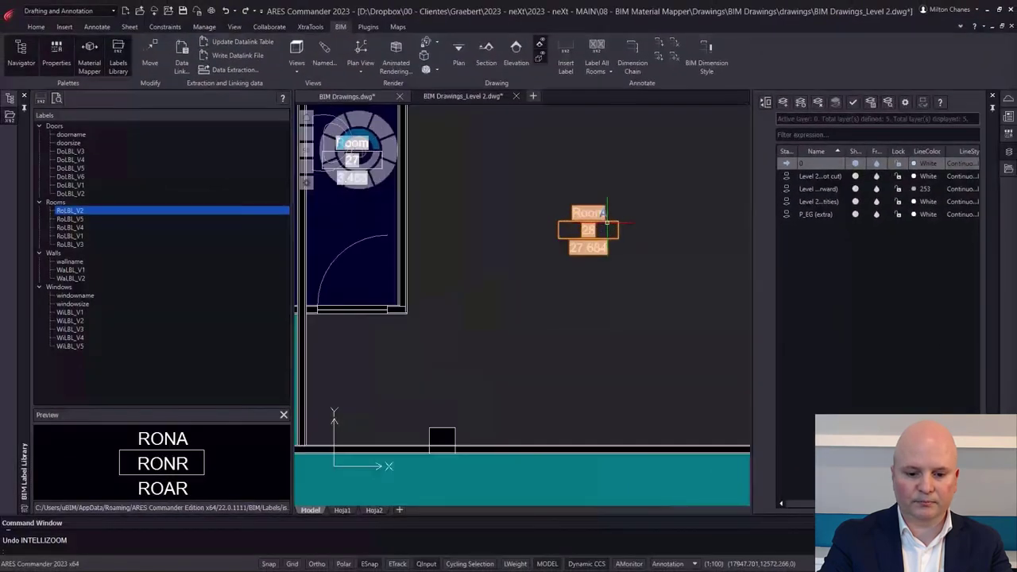
{"action": "scroll", "coordinate": [607, 228], "scroll_direction": "up", "scroll_amount": 1}
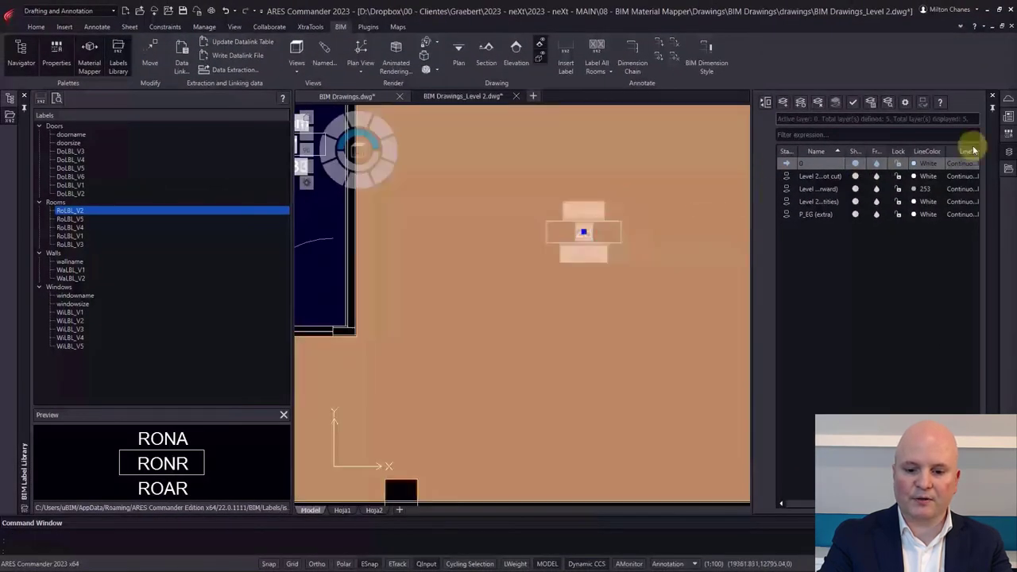
- Change room 28's RONA label value from Room to 'Office 205'
{"action": "left_click", "coordinate": [1008, 134]}
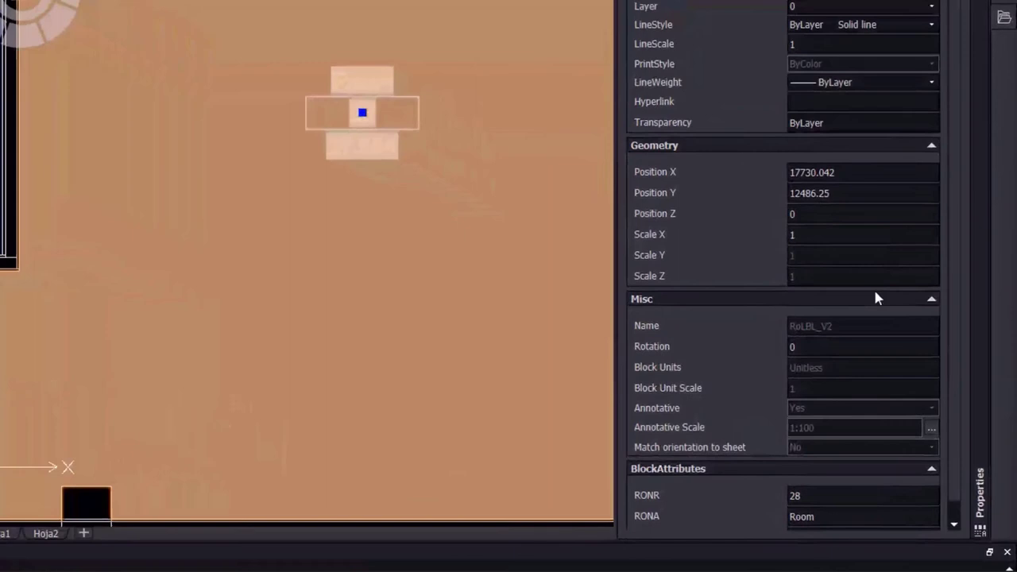
{"action": "scroll", "coordinate": [877, 298], "scroll_direction": "down", "scroll_amount": 1}
{"action": "double_click", "coordinate": [803, 499]}
{"action": "type", "text": "O"}
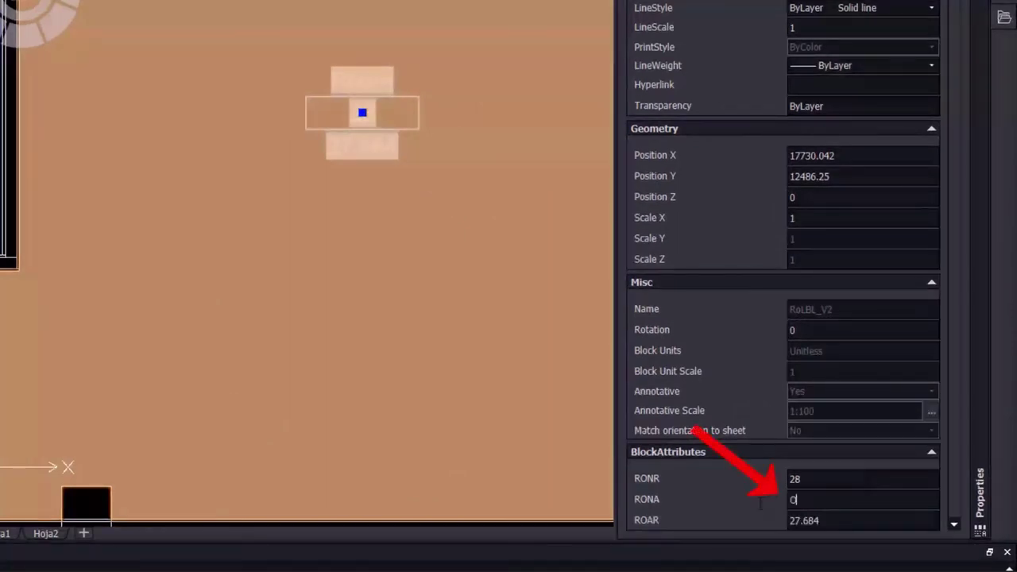
{"action": "type", "text": "ffice 205"}
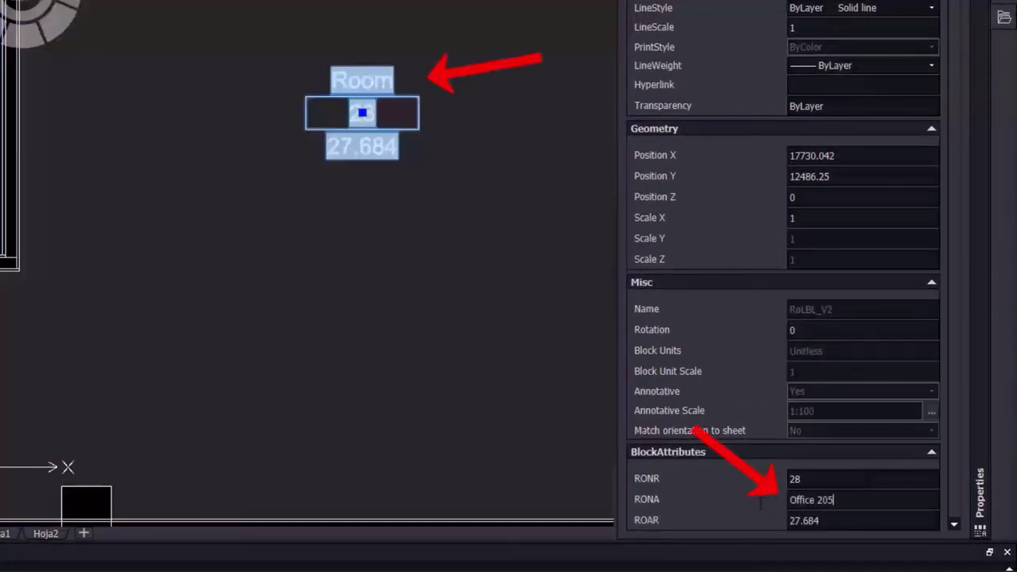
{"action": "key", "text": "Return"}
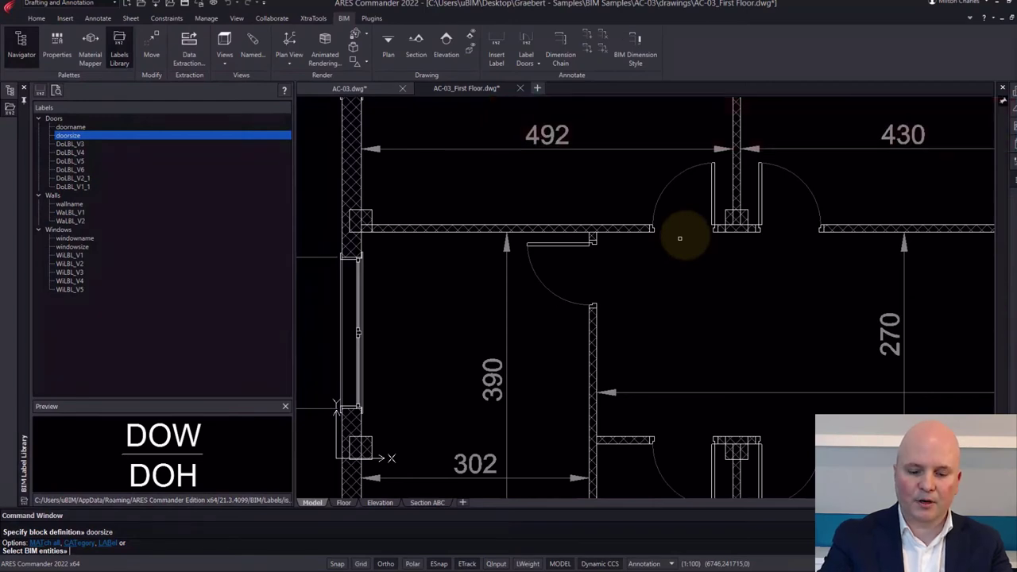
- Label the left and right doors with size labels
{"action": "left_click", "coordinate": [693, 222]}
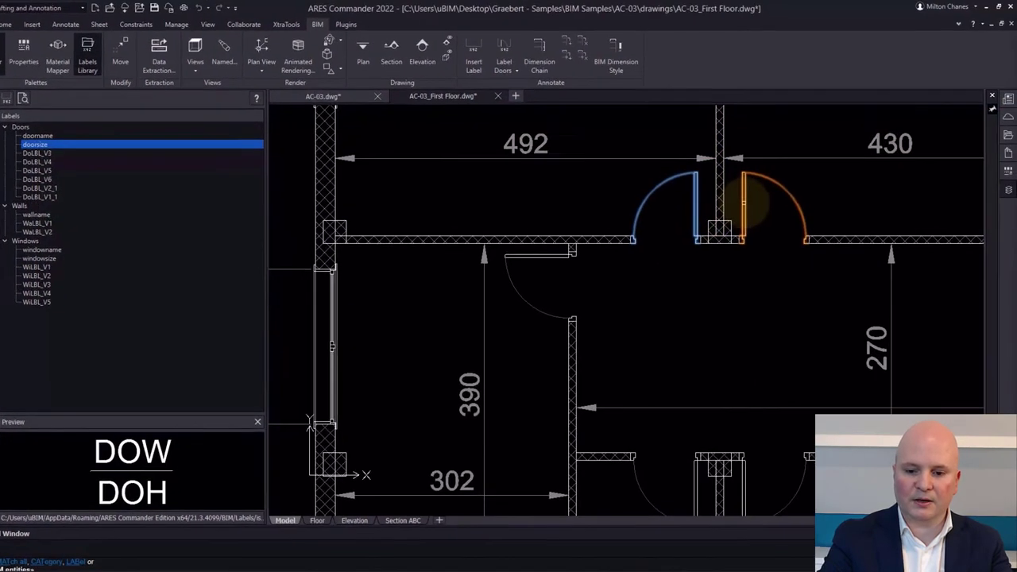
{"action": "left_click", "coordinate": [751, 203]}
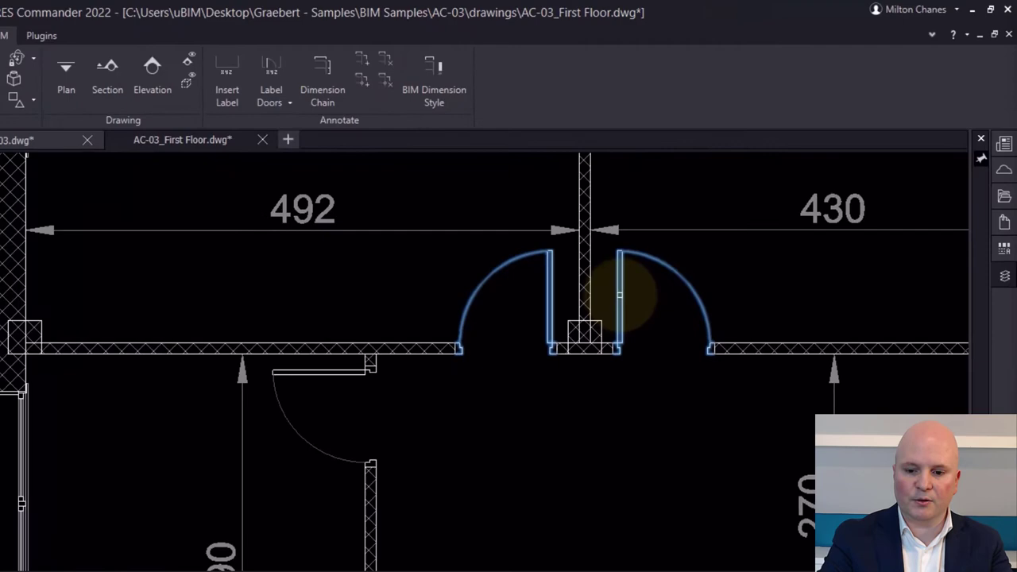
{"action": "key", "text": "Return"}
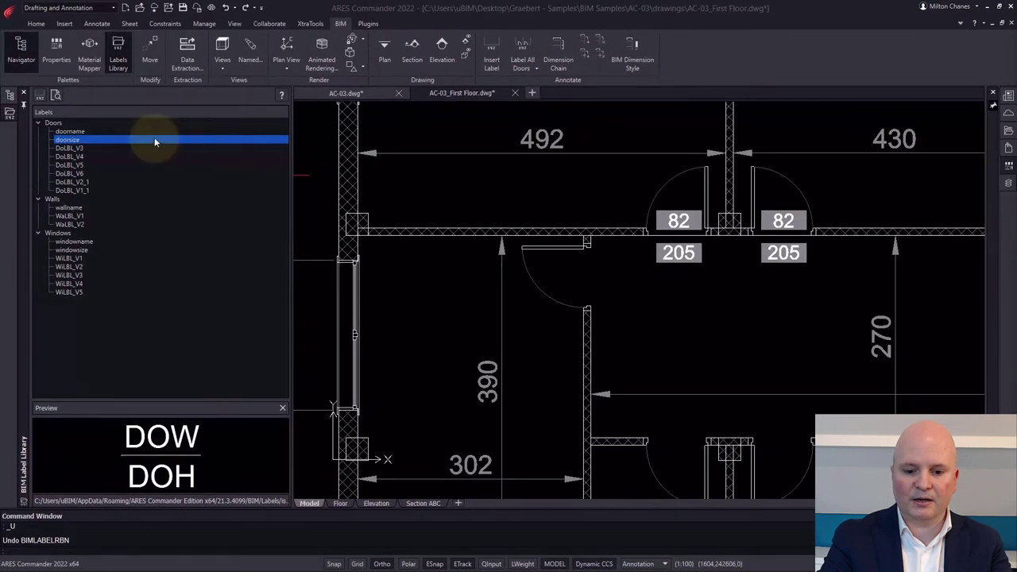
- Make doorsize the default door label and label all remaining doors 82/205
{"action": "right_click", "coordinate": [155, 142]}
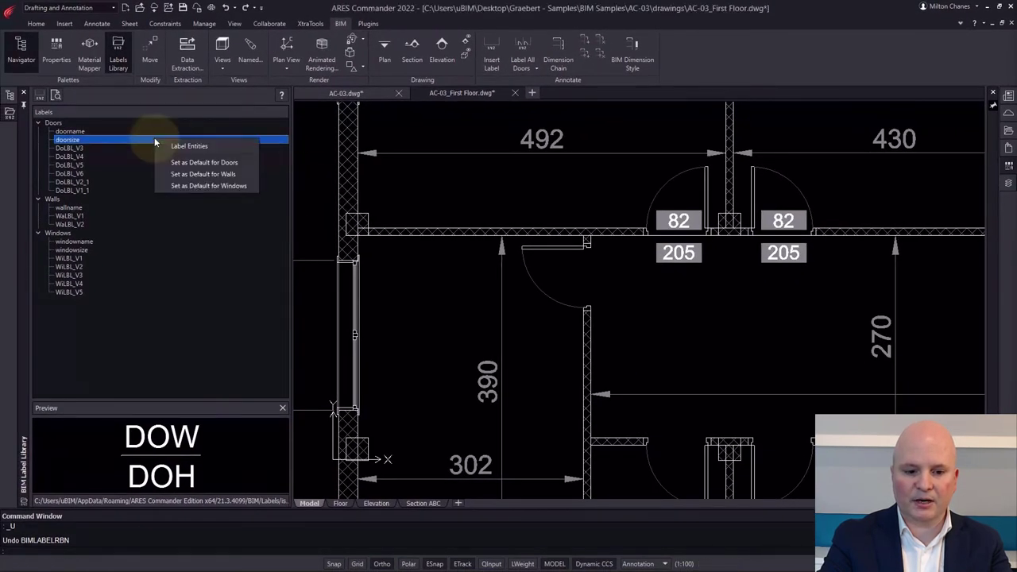
{"action": "left_click", "coordinate": [203, 162]}
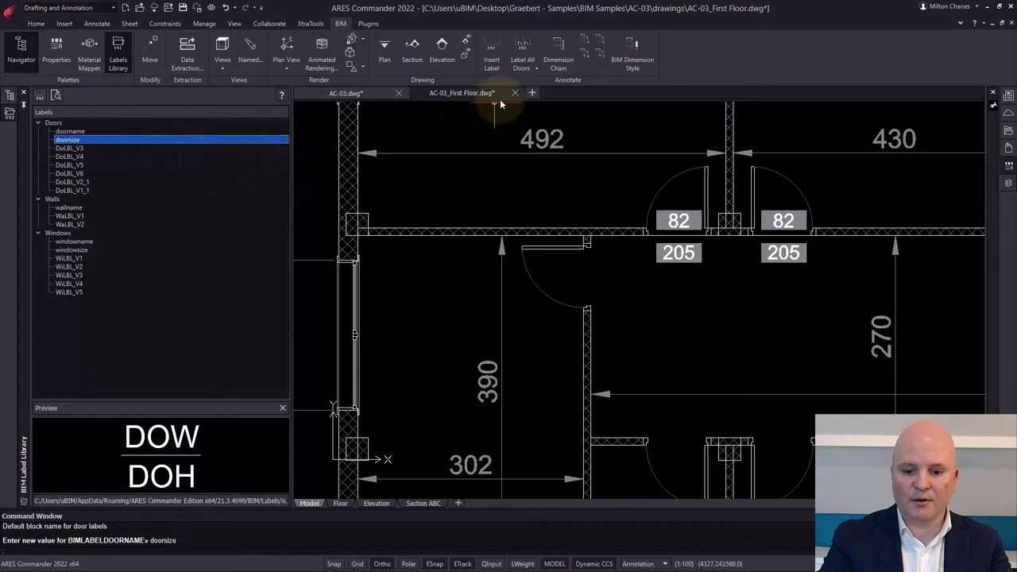
{"action": "left_click", "coordinate": [536, 67]}
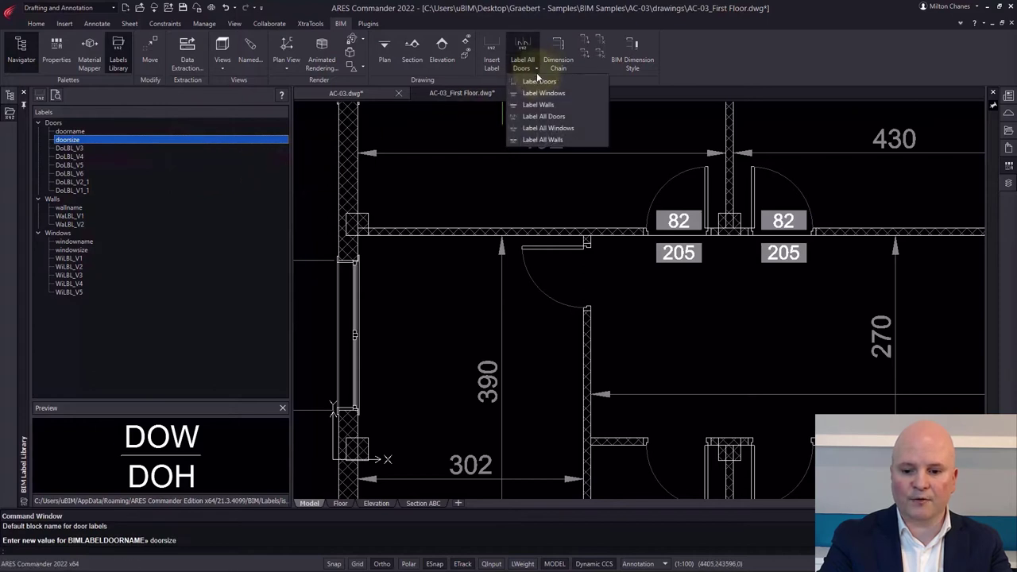
{"action": "left_click", "coordinate": [566, 116]}
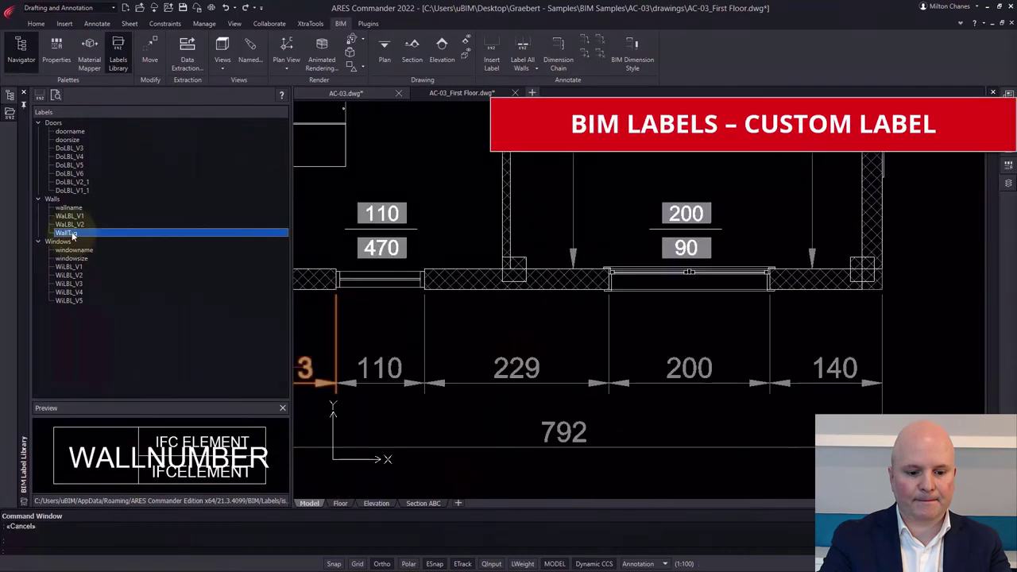
{"action": "left_click", "coordinate": [121, 235]}
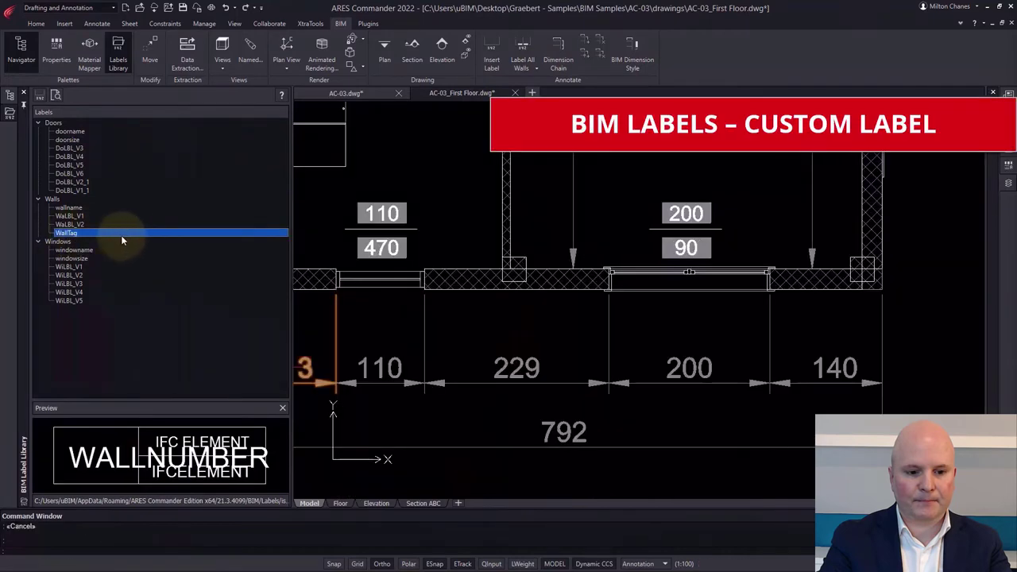
- Set WallTag as the default wall label and apply it with Label All Walls
{"action": "right_click", "coordinate": [155, 236]}
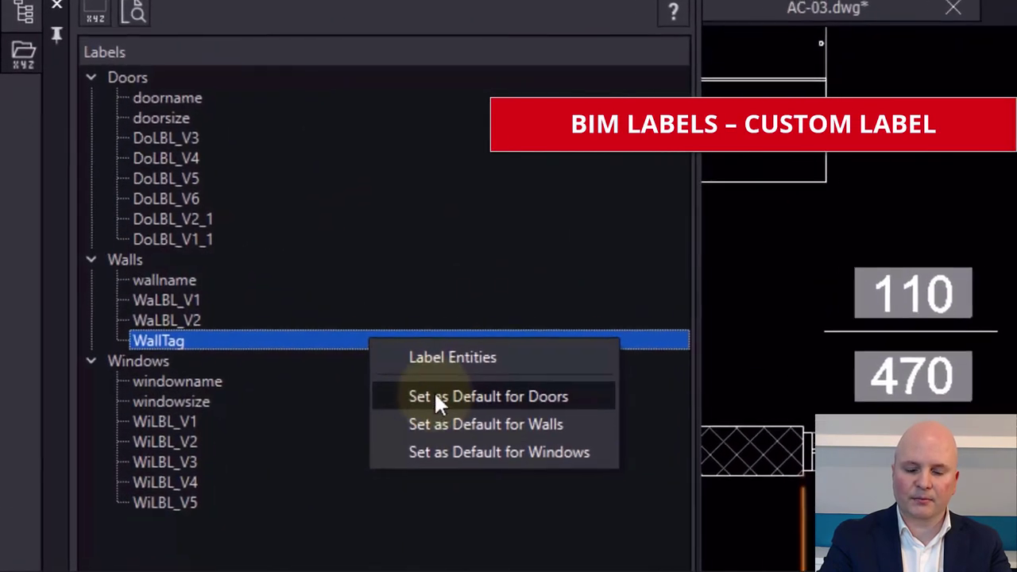
{"action": "left_click", "coordinate": [274, 320]}
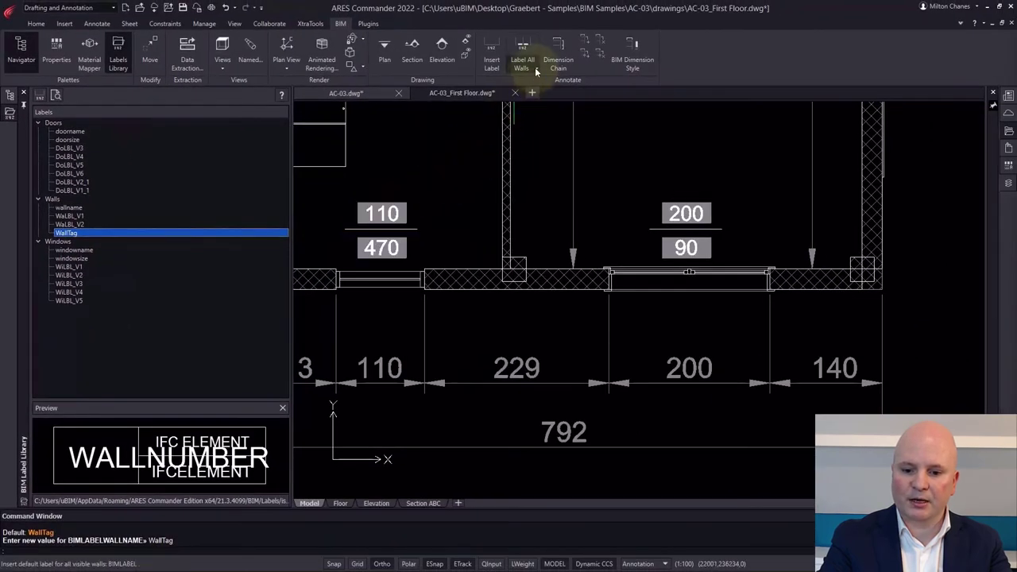
{"action": "left_click", "coordinate": [535, 68]}
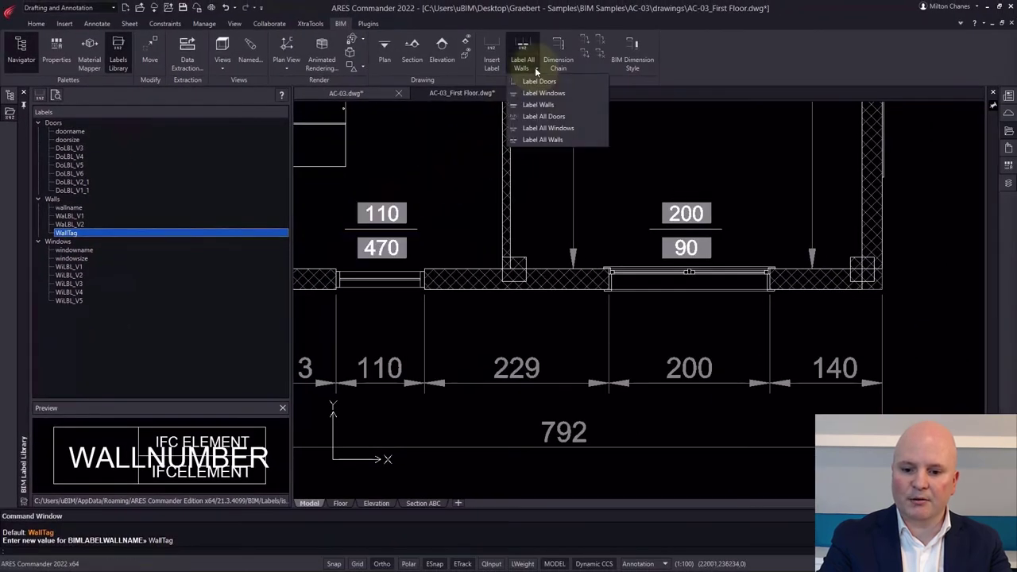
{"action": "left_click", "coordinate": [551, 140]}
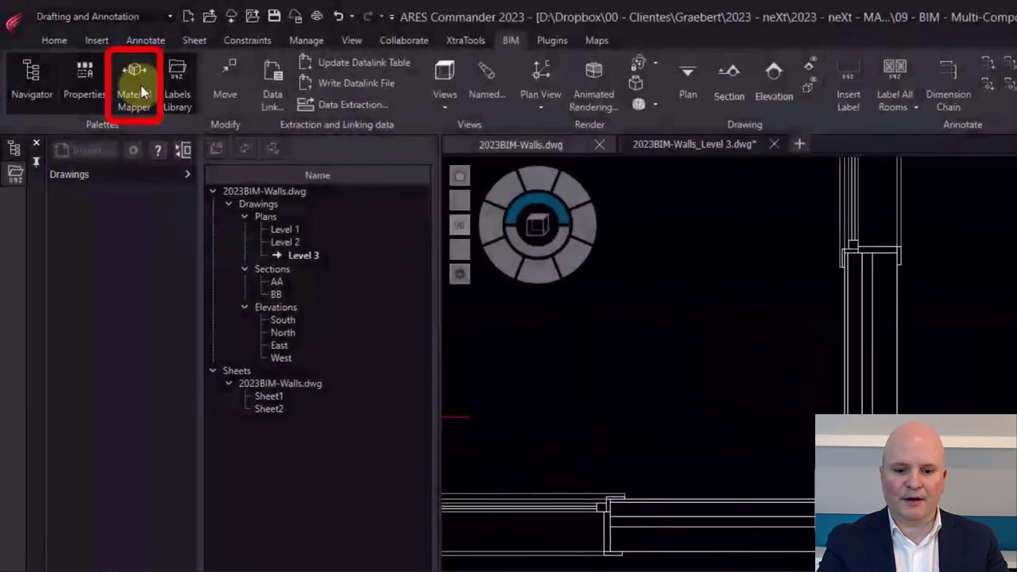
- Map Solid ceramic brick to Brick - Structural and the expanded insulation to Insulation - Fiber Hard
{"action": "left_click", "coordinate": [114, 72]}
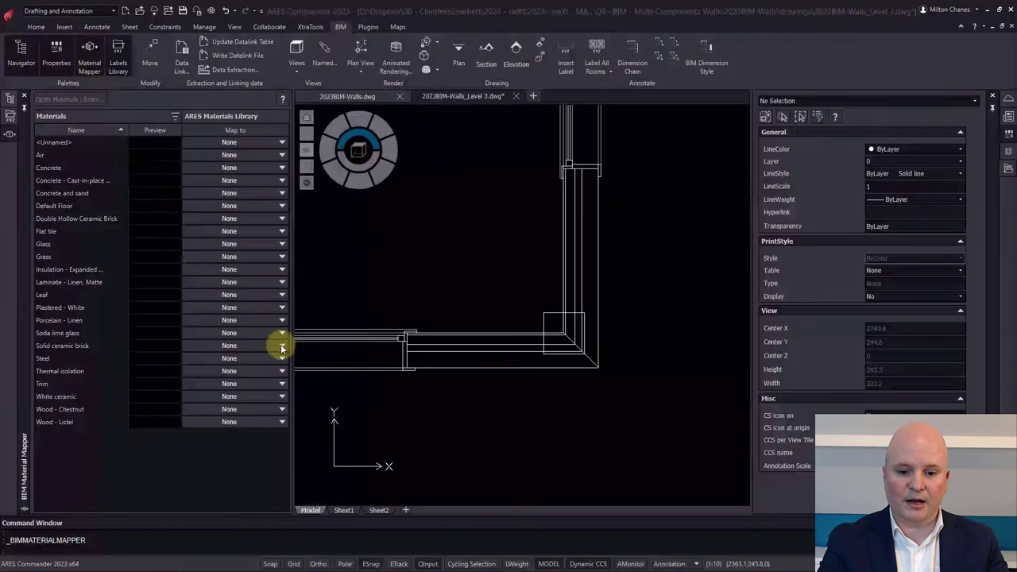
{"action": "left_click", "coordinate": [422, 518]}
{"action": "left_click", "coordinate": [281, 347]}
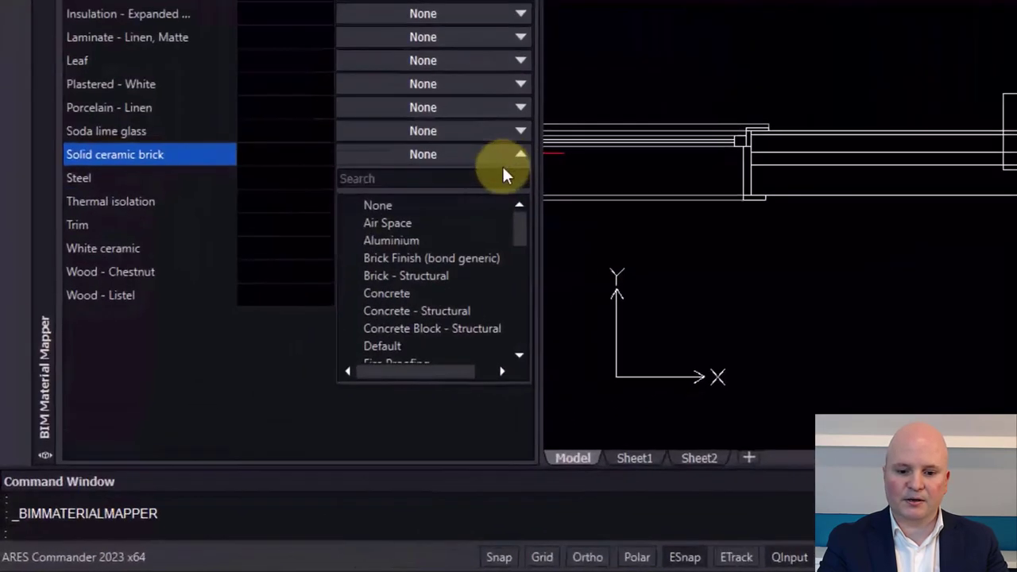
{"action": "left_click", "coordinate": [432, 276]}
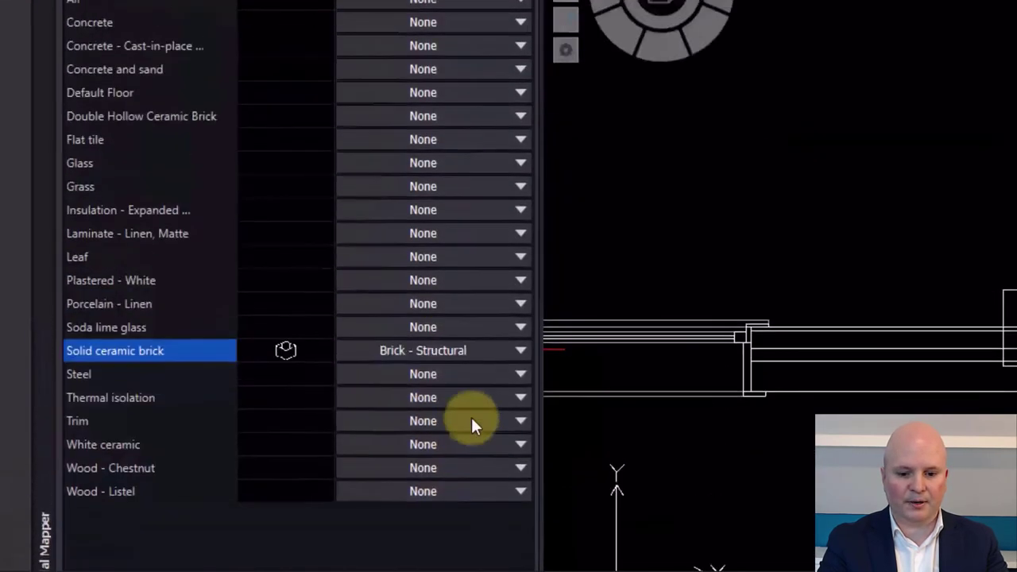
{"action": "left_click", "coordinate": [509, 252]}
{"action": "left_click_drag", "start_coordinate": [518, 320], "coordinate": [513, 361]}
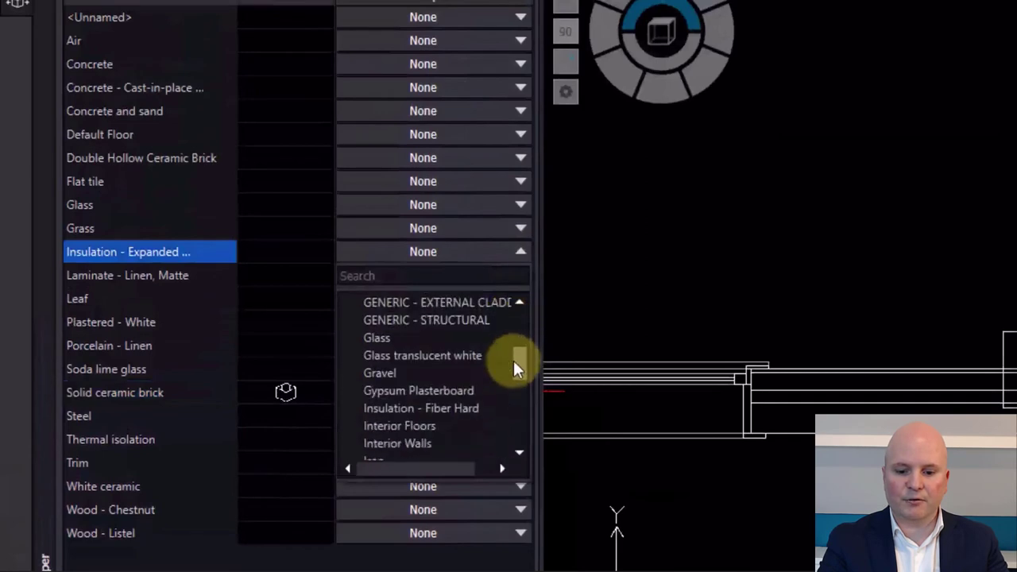
{"action": "left_click", "coordinate": [451, 408]}
- Map Double Hollow Ceramic Brick to Brick Finish and Plastered - White to Interior Walls, then save
{"action": "left_click", "coordinate": [481, 158]}
{"action": "left_click", "coordinate": [406, 272]}
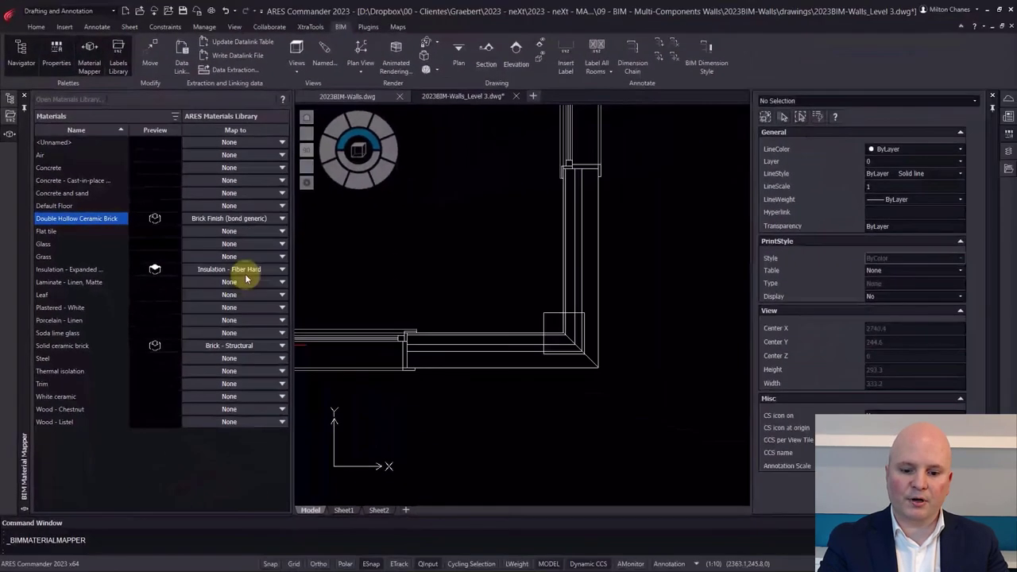
{"action": "left_click", "coordinate": [262, 308]}
{"action": "left_click_drag", "start_coordinate": [280, 344], "coordinate": [282, 361]}
{"action": "left_click", "coordinate": [220, 408]}
{"action": "key", "text": "ctrl+s"}
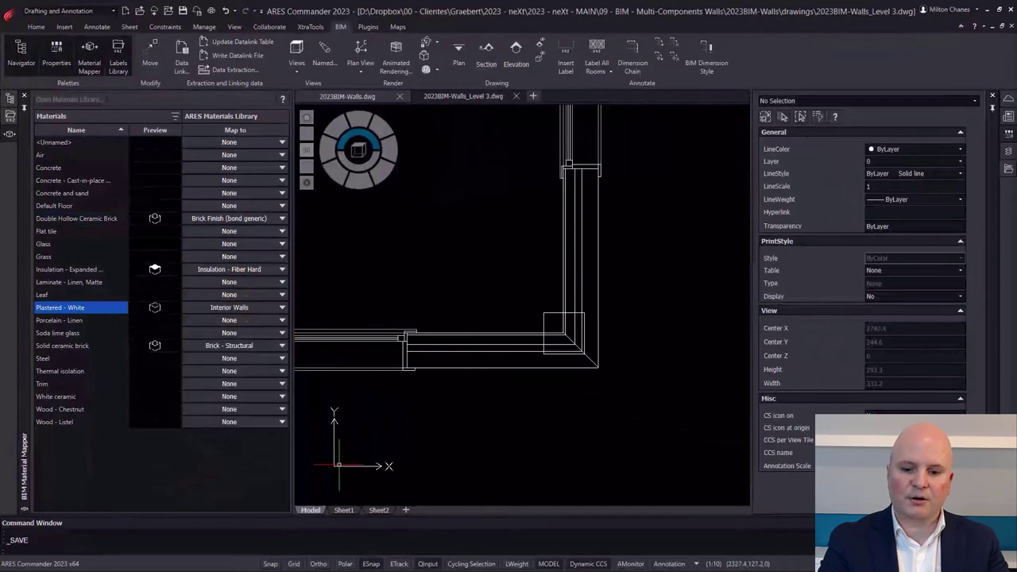
{"action": "left_click", "coordinate": [341, 96]}
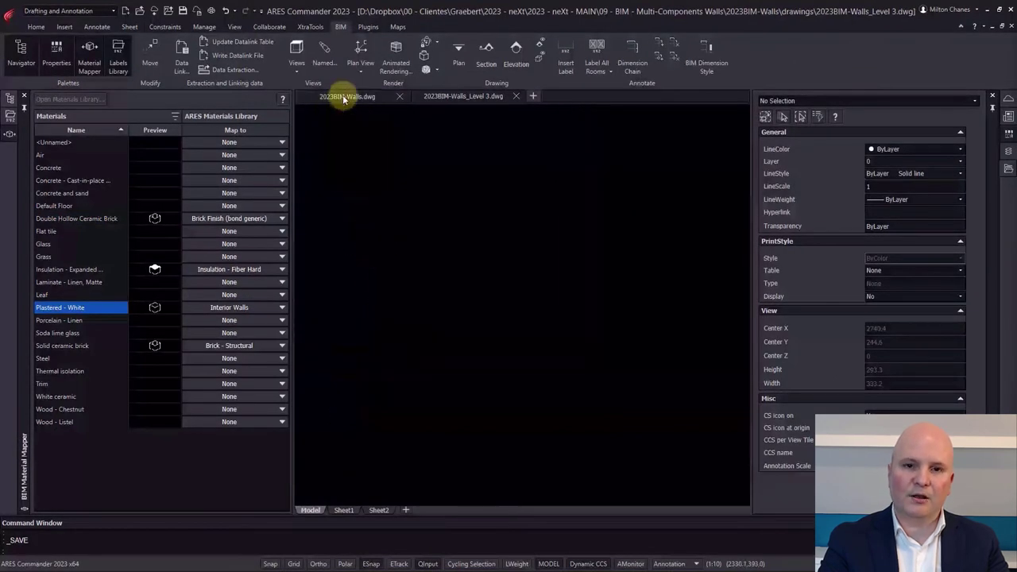
- Refresh the Level 3 plan from the 2023BIM-Walls.dwg model and display 2023BIM-Walls_Level 3.dwg
{"action": "left_click", "coordinate": [183, 11]}
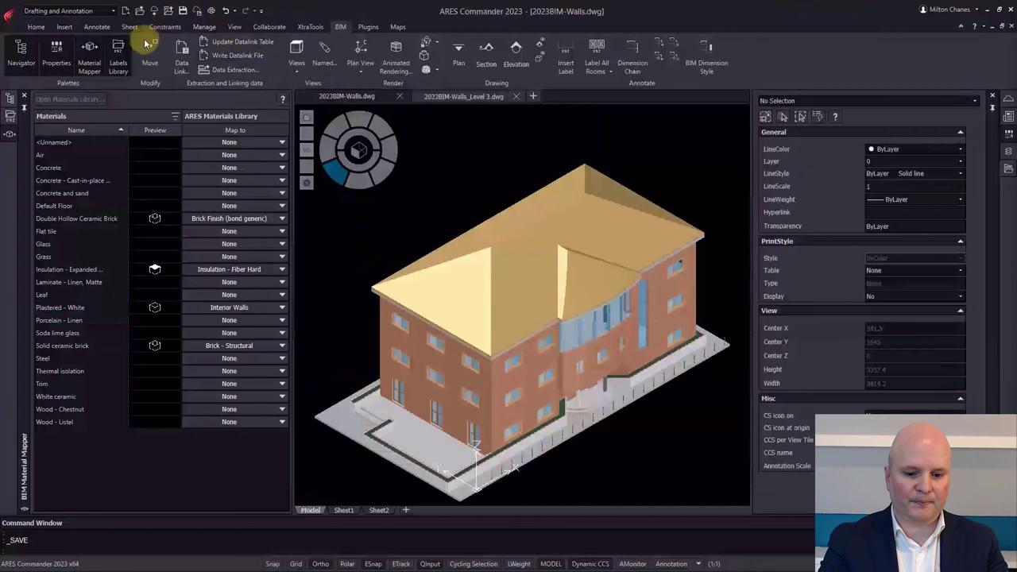
{"action": "left_click", "coordinate": [10, 102]}
{"action": "left_click", "coordinate": [189, 169]}
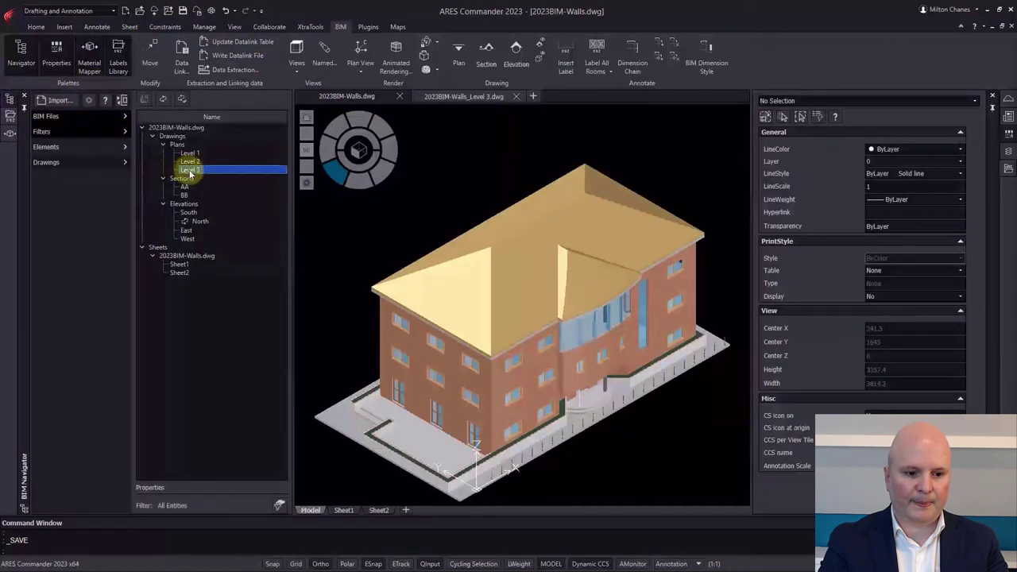
{"action": "right_click", "coordinate": [190, 173]}
{"action": "left_click", "coordinate": [216, 201]}
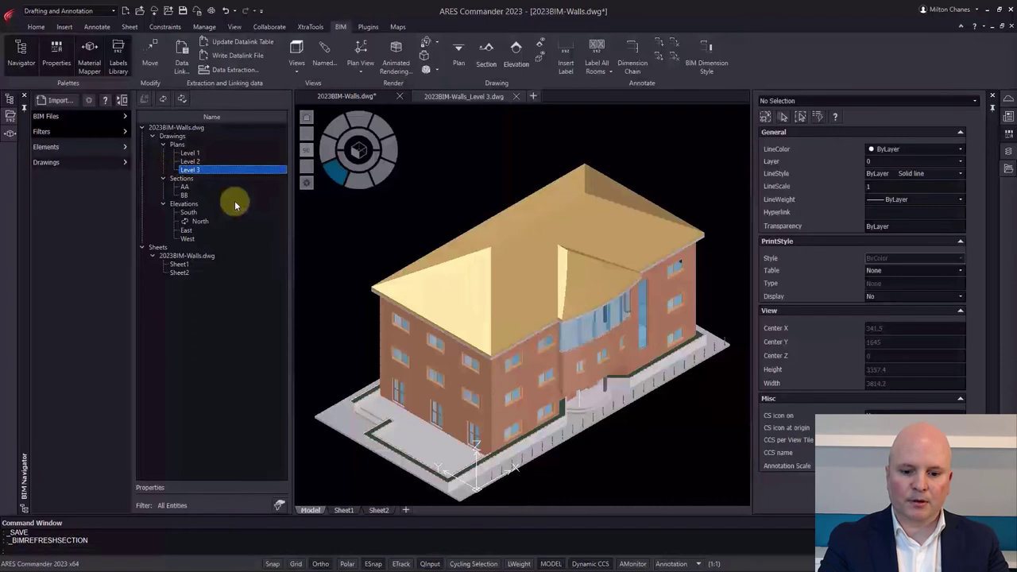
{"action": "left_click", "coordinate": [475, 97]}
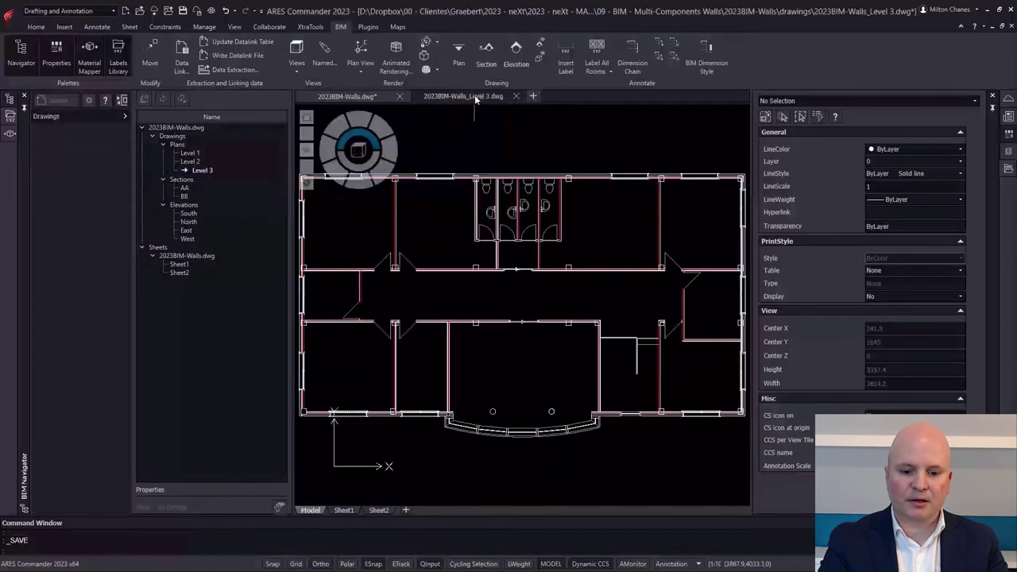